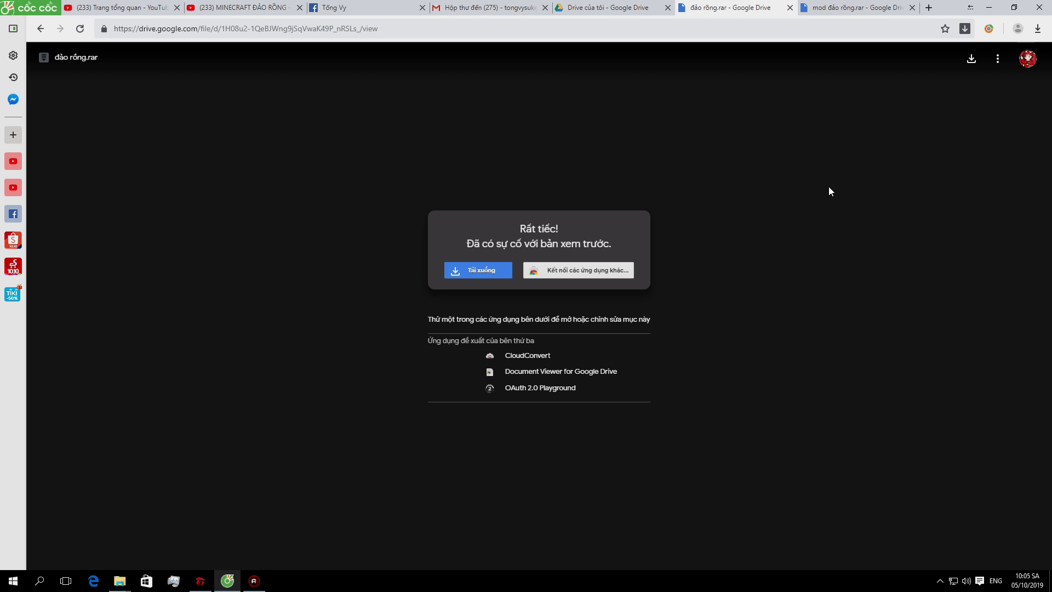
Download đảo rồng.rar from Google Drive, proceeding without the virus scan
{"action": "left_click", "coordinate": [858, 7]}
{"action": "left_click", "coordinate": [752, 7]}
{"action": "left_click", "coordinate": [972, 59]}
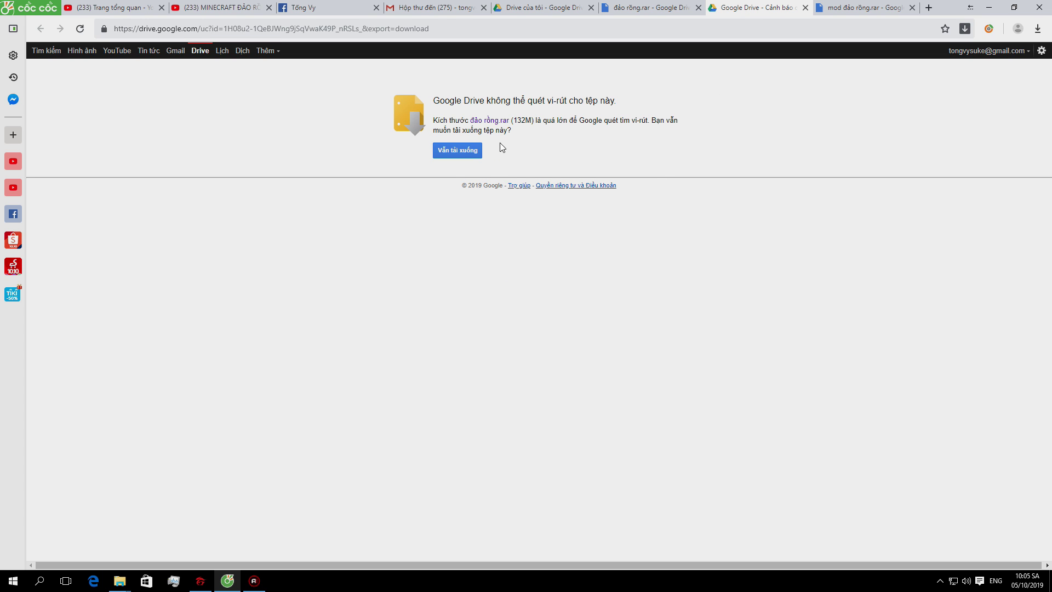
{"action": "left_click", "coordinate": [460, 151]}
{"action": "left_click", "coordinate": [460, 153]}
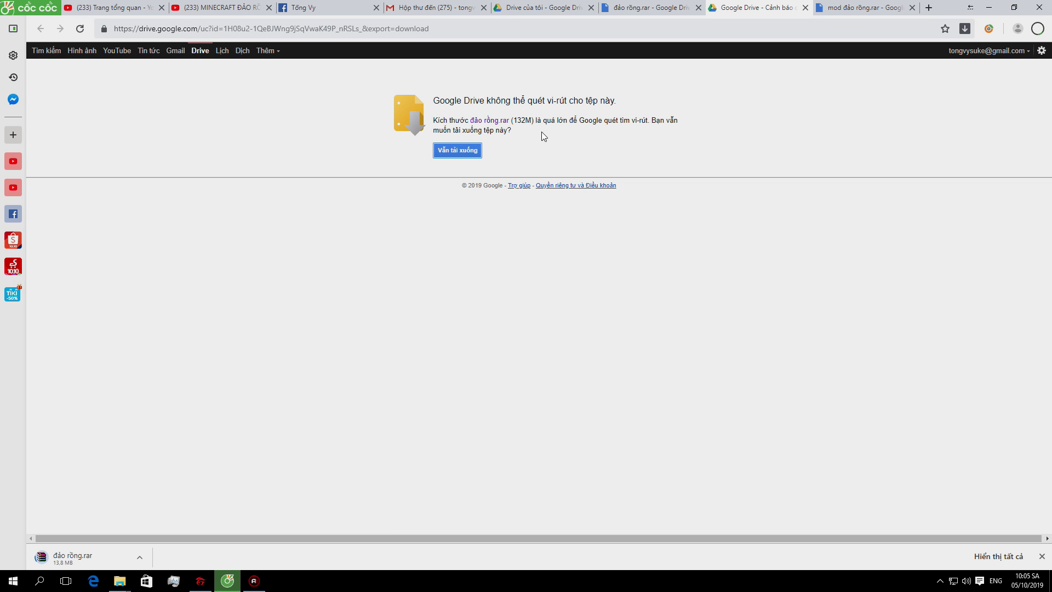
Download the mod đảo rồng.rar archive from its Google Drive page
{"action": "left_click_drag", "start_coordinate": [527, 120], "coordinate": [513, 119]}
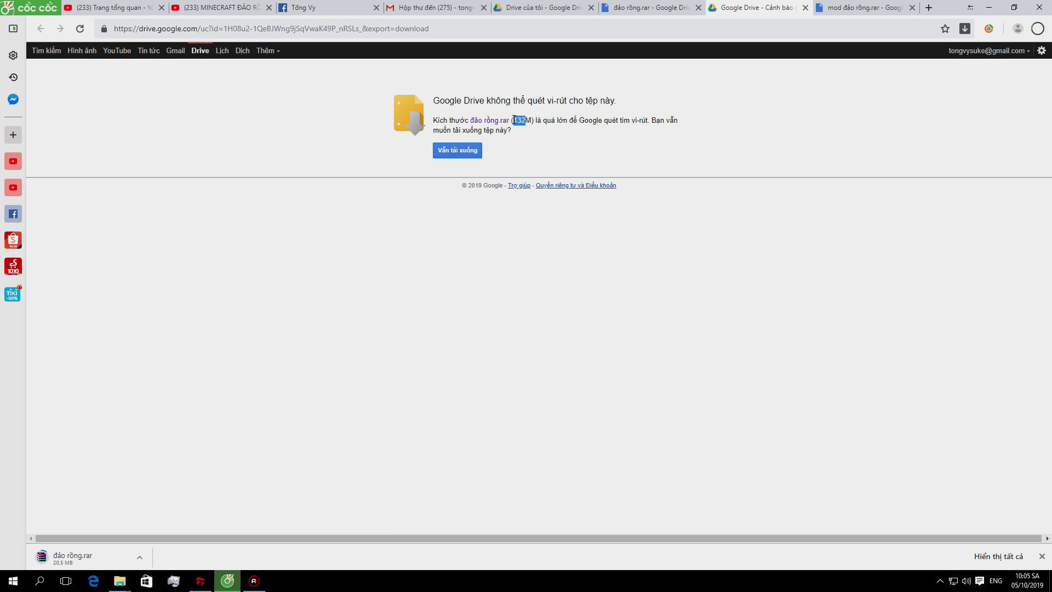
{"action": "left_click", "coordinate": [540, 325]}
{"action": "left_click", "coordinate": [846, 7]}
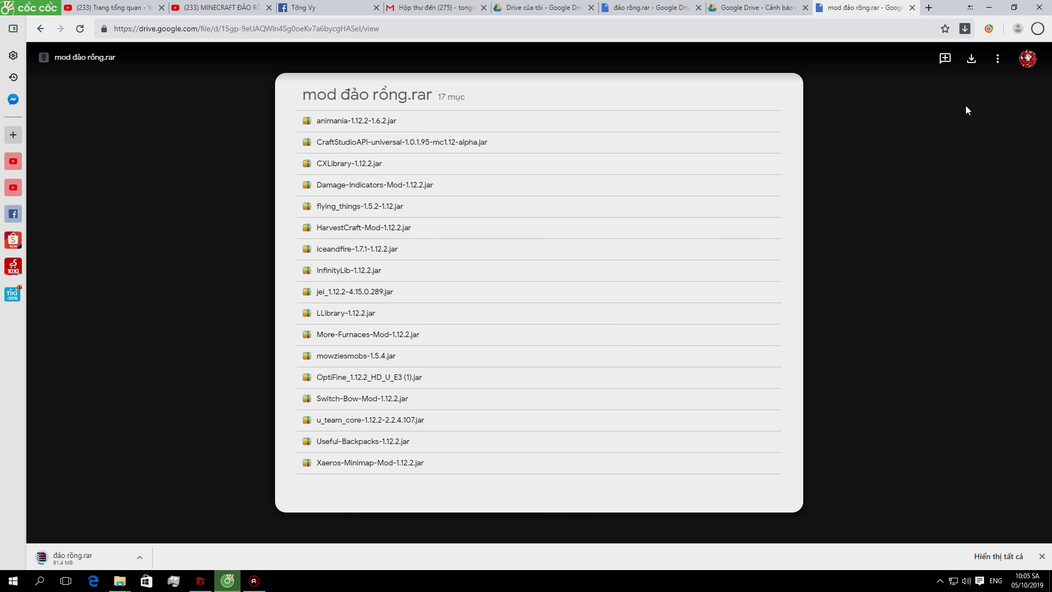
{"action": "left_click", "coordinate": [972, 60]}
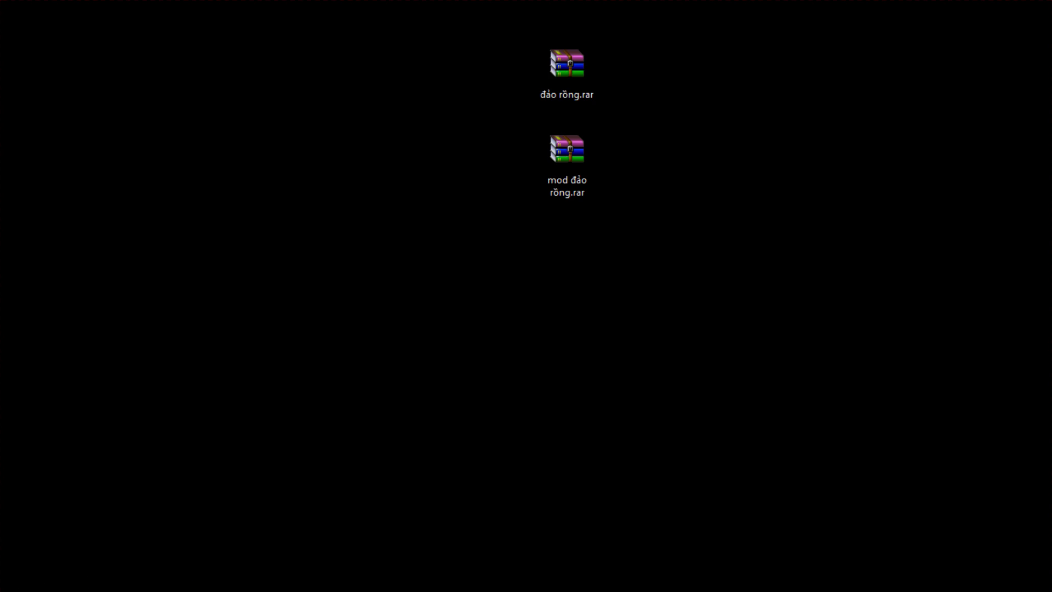
Move the đảo rồng.rar icon on the desktop away from mod đảo rồng.rar, leaving free space between them
{"action": "left_click_drag", "start_coordinate": [568, 64], "coordinate": [443, 151]}
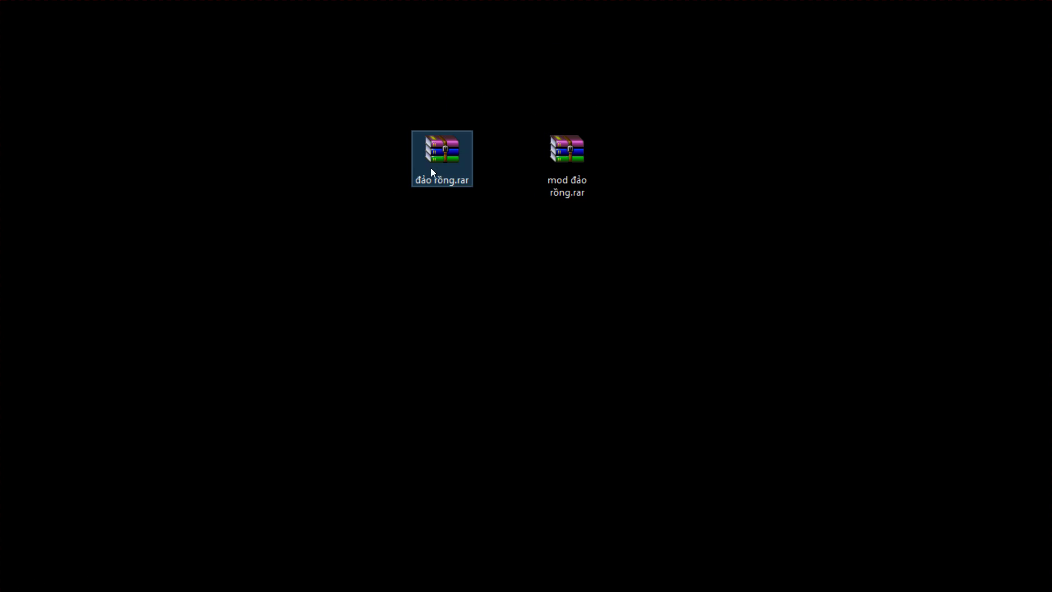
{"action": "left_click_drag", "start_coordinate": [399, 231], "coordinate": [381, 251]}
{"action": "left_click_drag", "start_coordinate": [420, 212], "coordinate": [491, 137]}
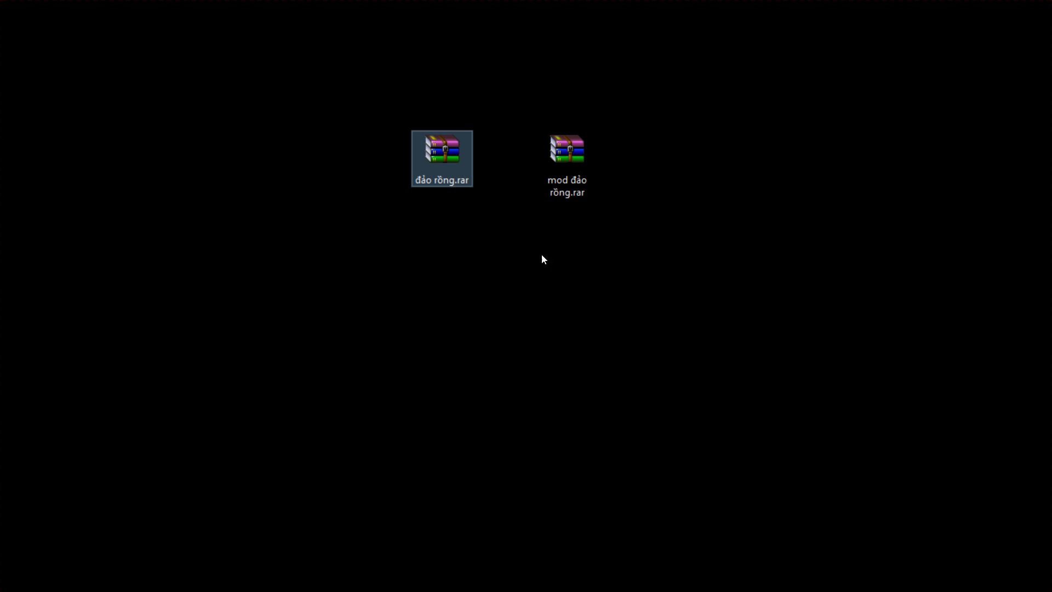
{"action": "left_click_drag", "start_coordinate": [513, 260], "coordinate": [566, 169]}
{"action": "left_click_drag", "start_coordinate": [457, 180], "coordinate": [334, 182]}
Extract đảo rồng.rar with WinRAR directly onto the desktop
{"action": "right_click", "coordinate": [306, 175]}
{"action": "left_click", "coordinate": [326, 170]}
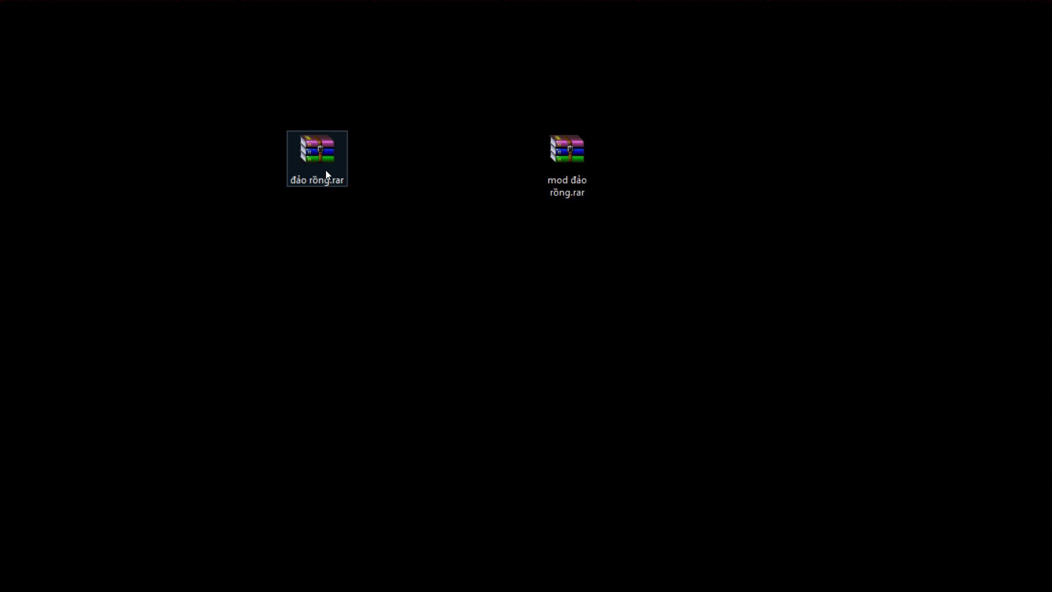
{"action": "right_click", "coordinate": [326, 170]}
{"action": "left_click", "coordinate": [270, 224]}
{"action": "left_click", "coordinate": [337, 150]}
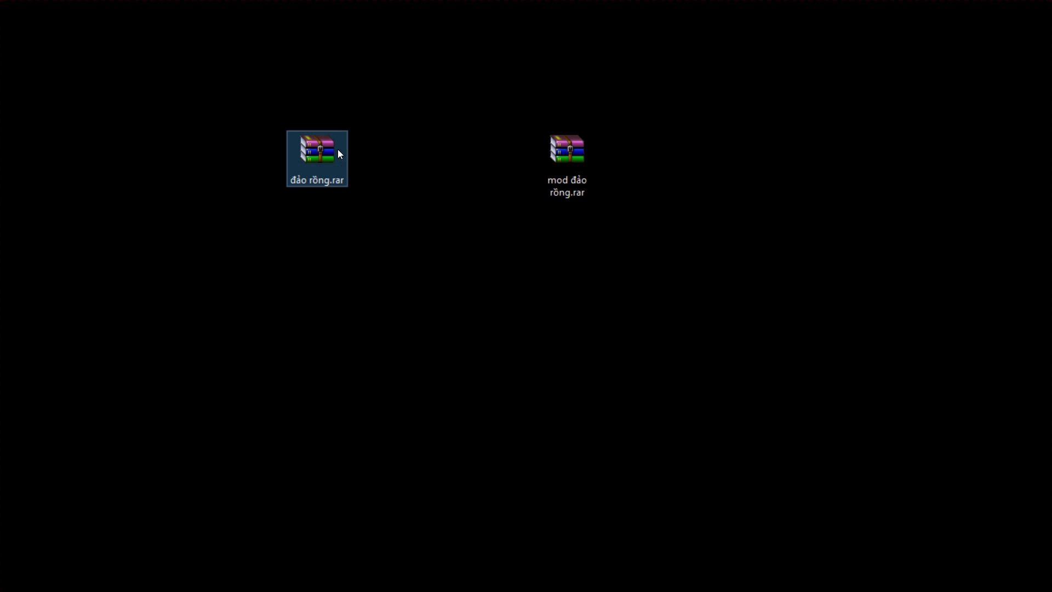
{"action": "right_click", "coordinate": [338, 150]}
{"action": "mouse_move", "coordinate": [404, 201]}
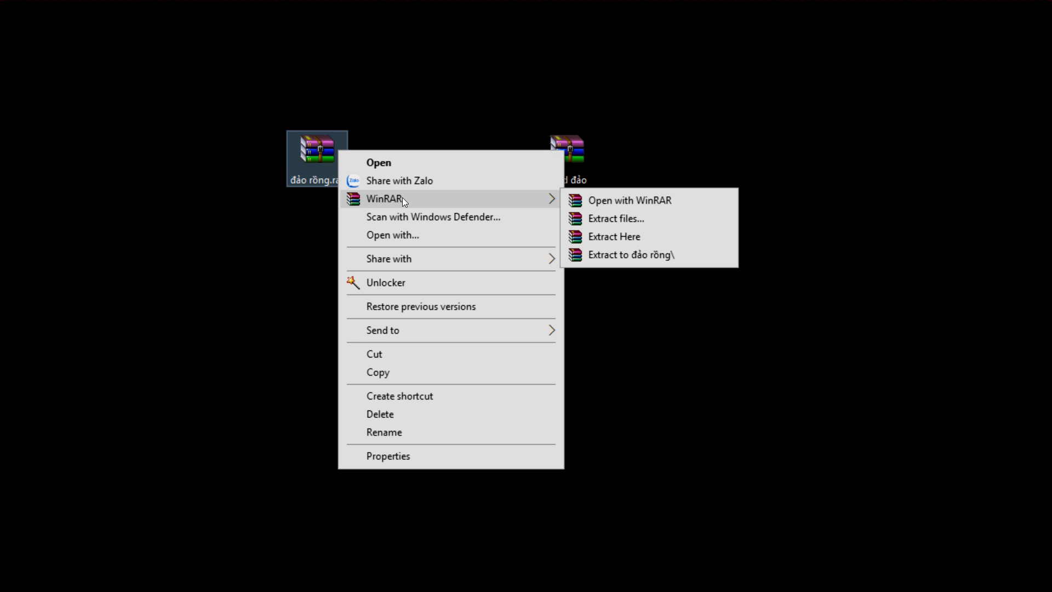
{"action": "left_click", "coordinate": [635, 239]}
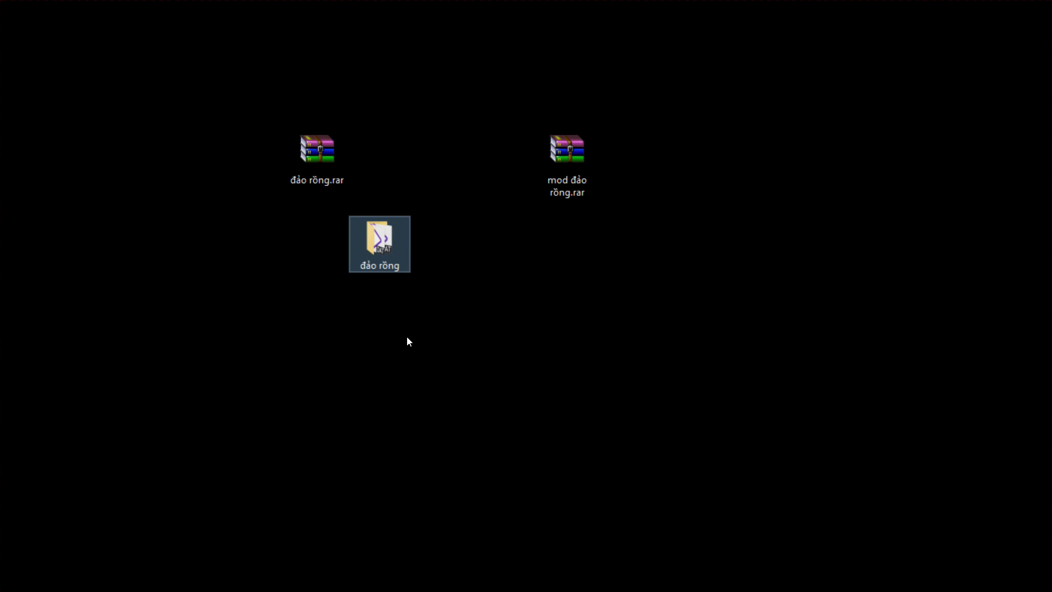
Place the extracted đảo rồng folder directly beneath the đảo rồng.rar archive
{"action": "left_click", "coordinate": [486, 379]}
{"action": "left_click", "coordinate": [378, 241]}
{"action": "left_click_drag", "start_coordinate": [389, 272], "coordinate": [428, 277]}
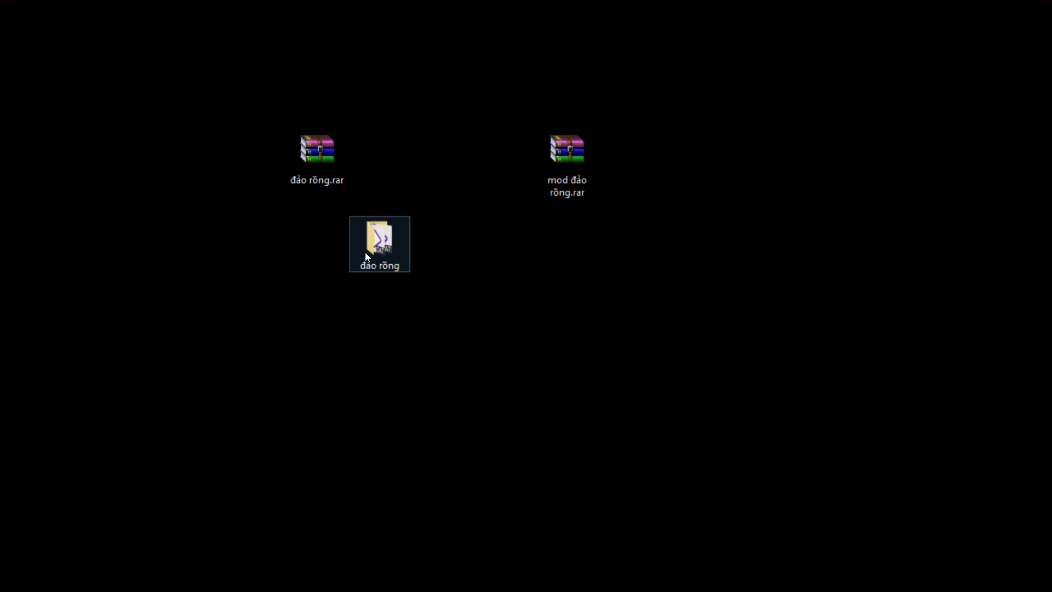
{"action": "left_click_drag", "start_coordinate": [365, 252], "coordinate": [303, 252]}
{"action": "left_click", "coordinate": [553, 209]}
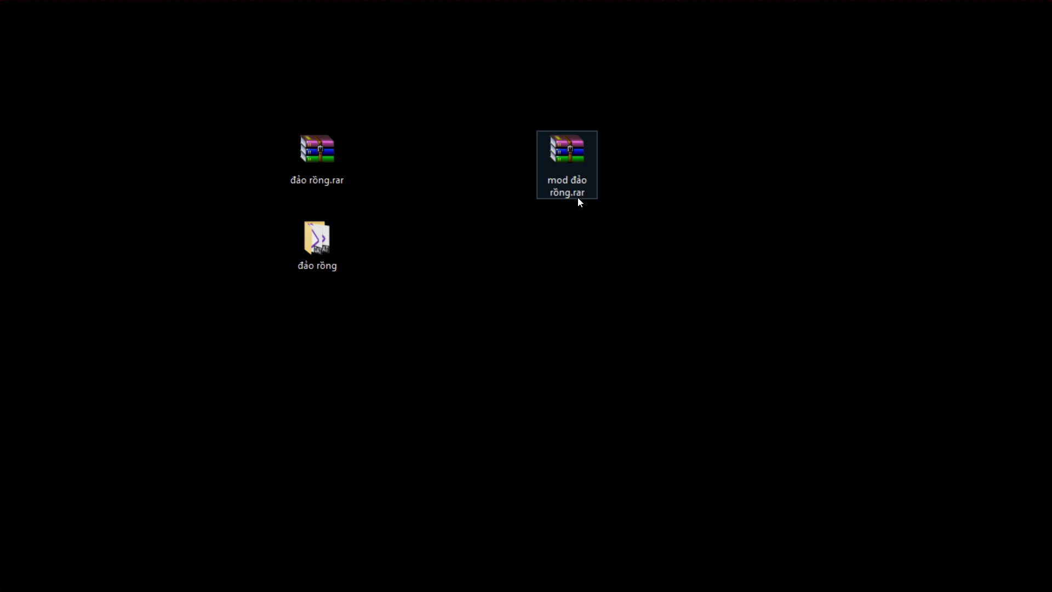
Extract mod đảo rồng.rar with WinRAR directly onto the desktop
{"action": "right_click", "coordinate": [575, 160]}
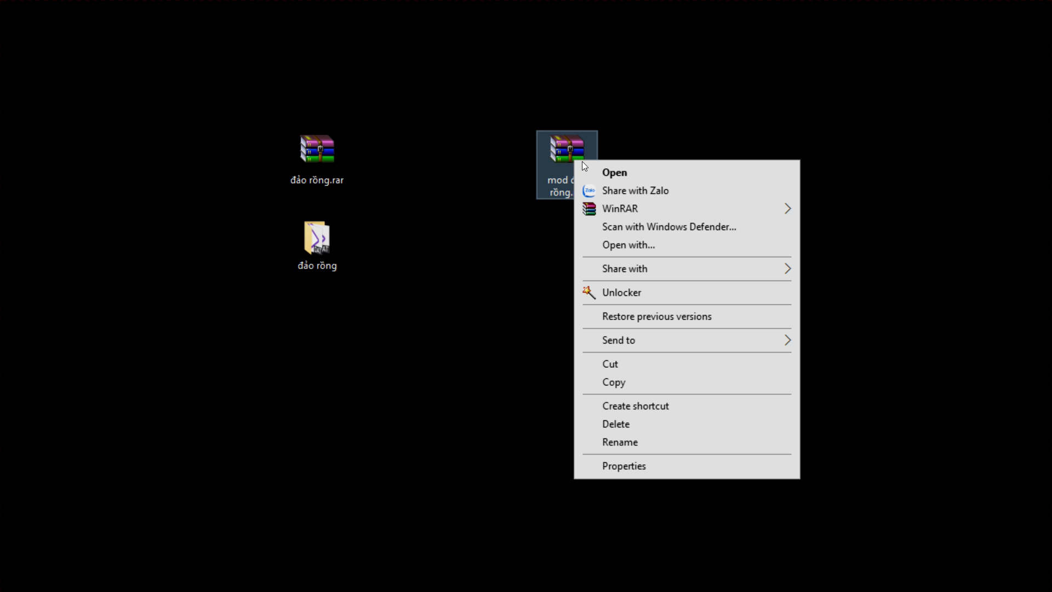
{"action": "right_click", "coordinate": [549, 166]}
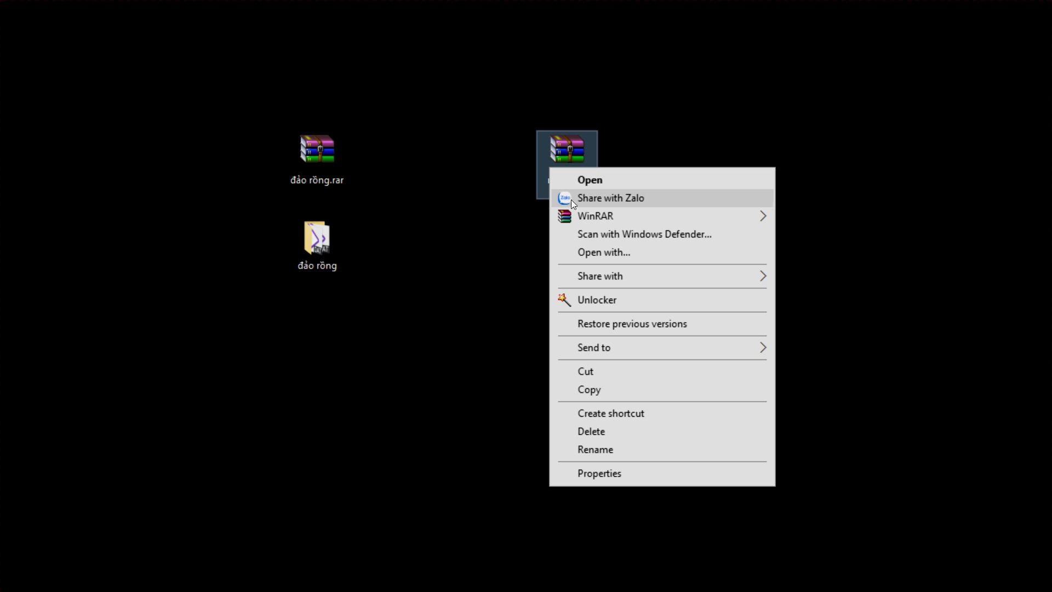
{"action": "mouse_move", "coordinate": [582, 216]}
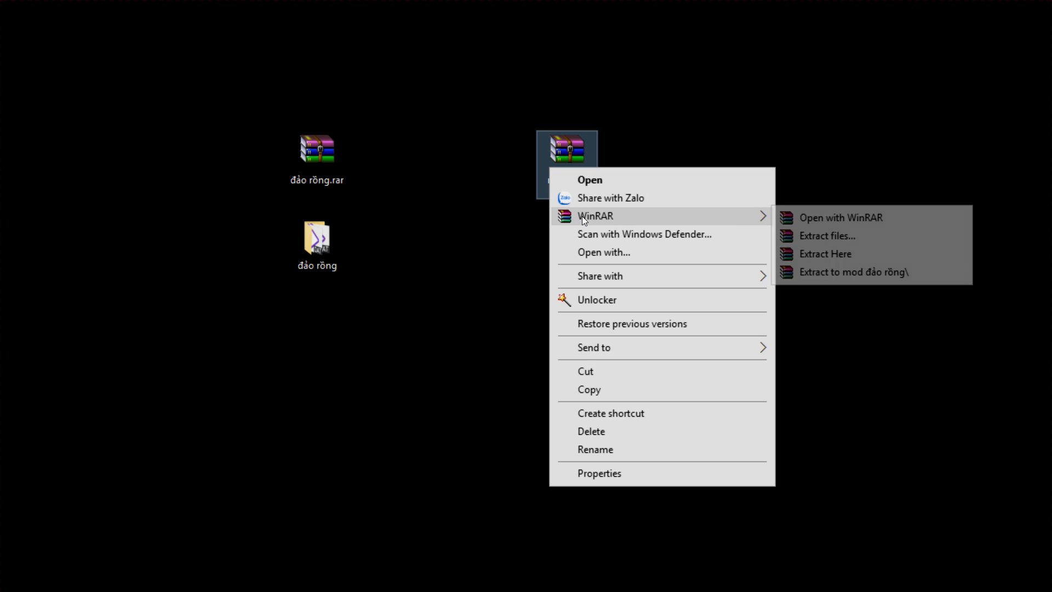
{"action": "left_click", "coordinate": [858, 254]}
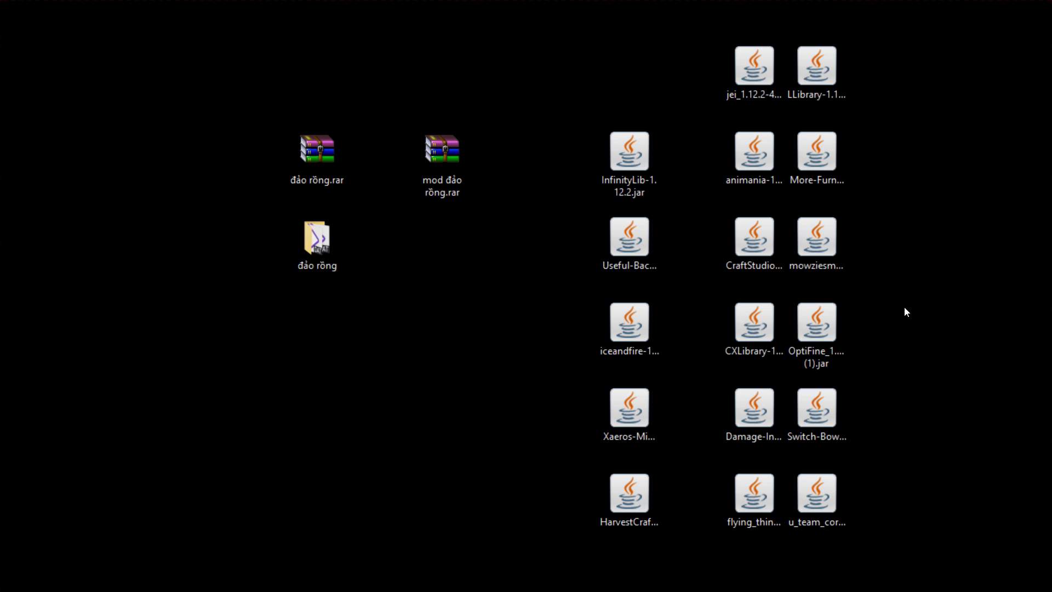
Cut all the extracted mod .jar files on the desktop
{"action": "left_click_drag", "start_coordinate": [916, 33], "coordinate": [596, 493]}
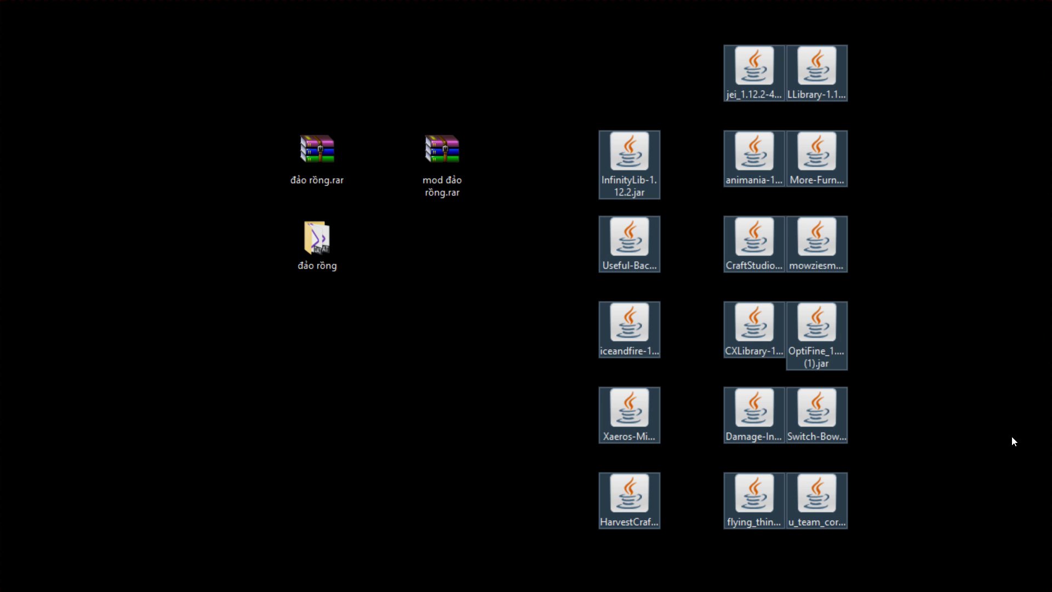
{"action": "left_click", "coordinate": [1012, 436]}
{"action": "left_click_drag", "start_coordinate": [907, 533], "coordinate": [877, 527]}
{"action": "left_click", "coordinate": [1000, 509]}
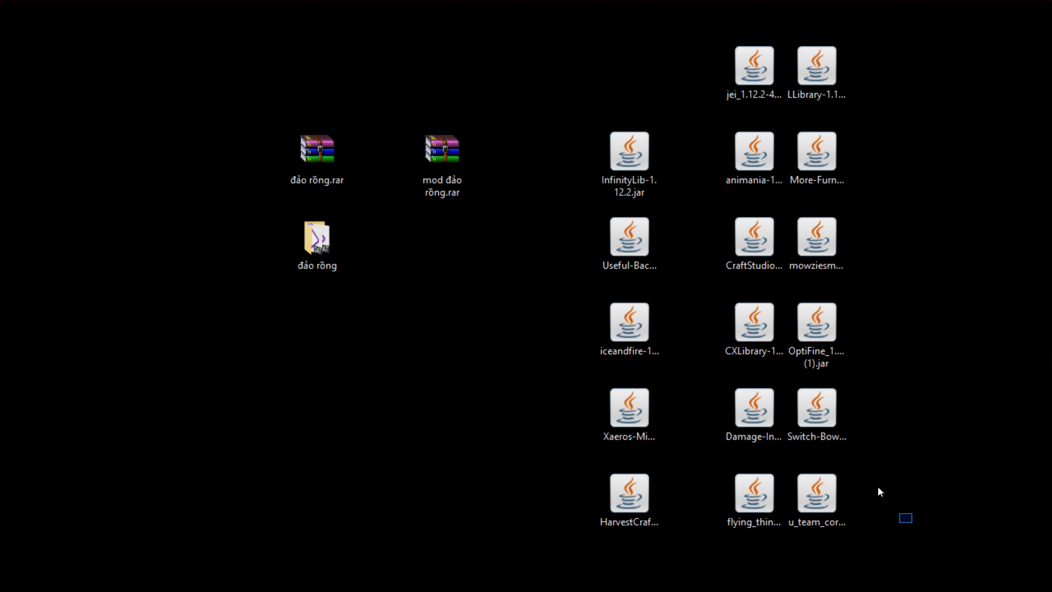
{"action": "left_click_drag", "start_coordinate": [879, 490], "coordinate": [609, 61]}
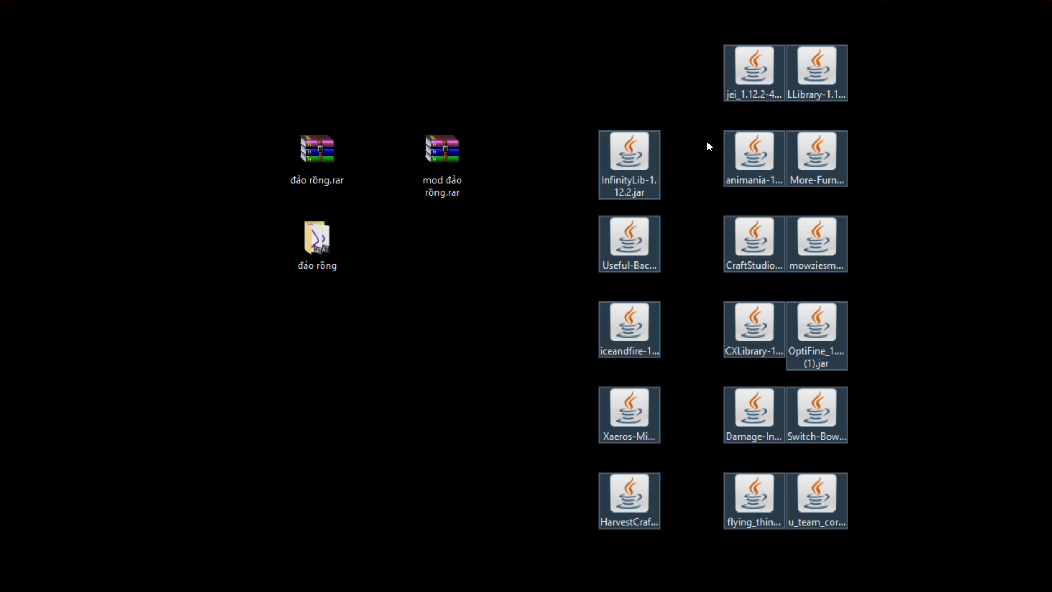
{"action": "left_click_drag", "start_coordinate": [911, 523], "coordinate": [598, 70]}
{"action": "right_click", "coordinate": [750, 166]}
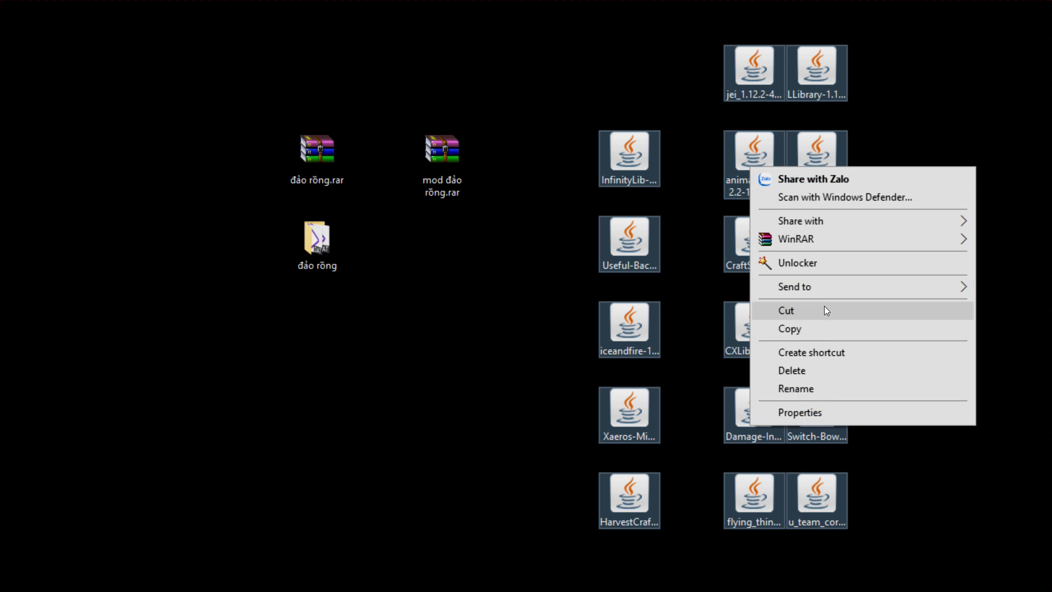
{"action": "left_click", "coordinate": [792, 310]}
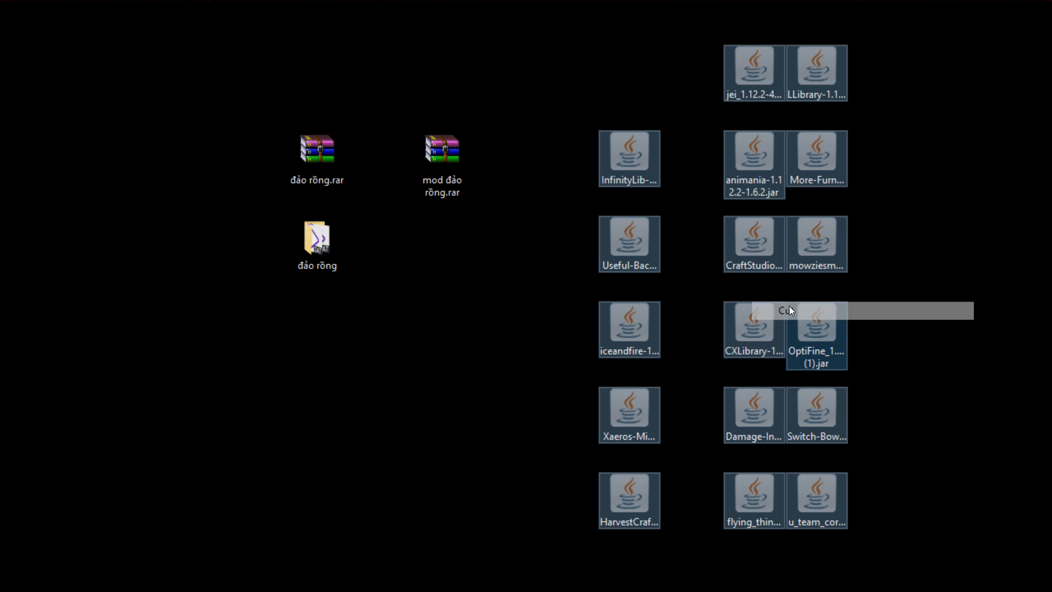
{"action": "left_click", "coordinate": [468, 354]}
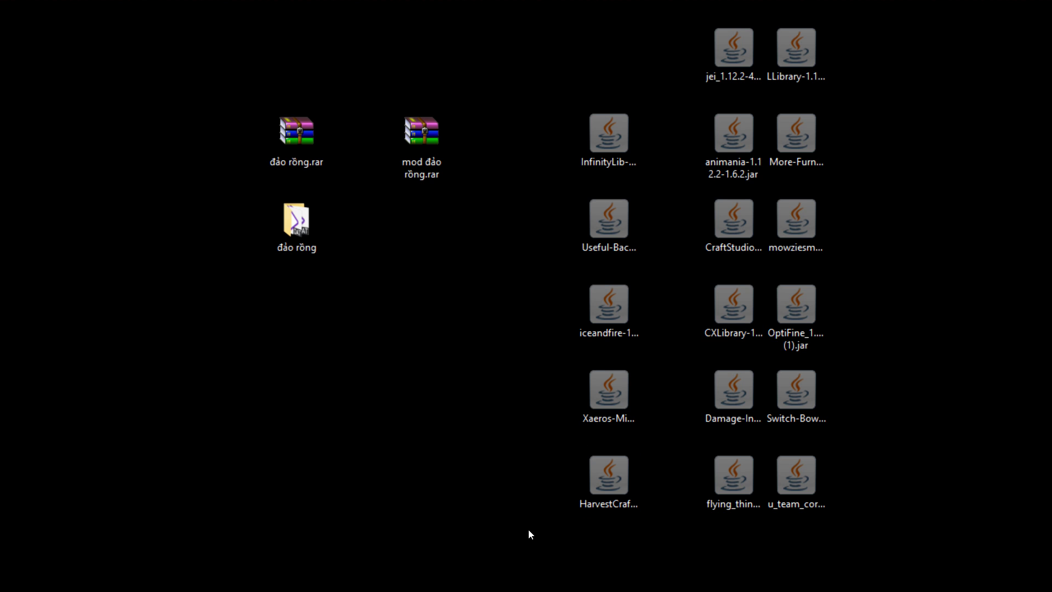
{"action": "left_click_drag", "start_coordinate": [529, 529], "coordinate": [874, 71]}
{"action": "left_click", "coordinate": [348, 331]}
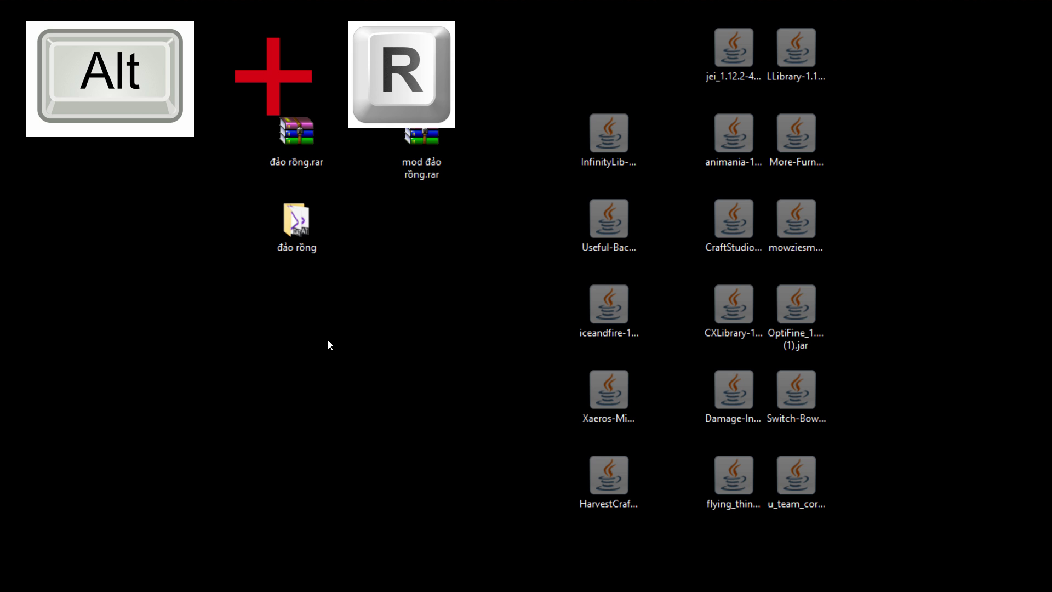
Open the %appdata% location through the Run dialog and go into its .minecraft folder
{"action": "key", "text": "super+r"}
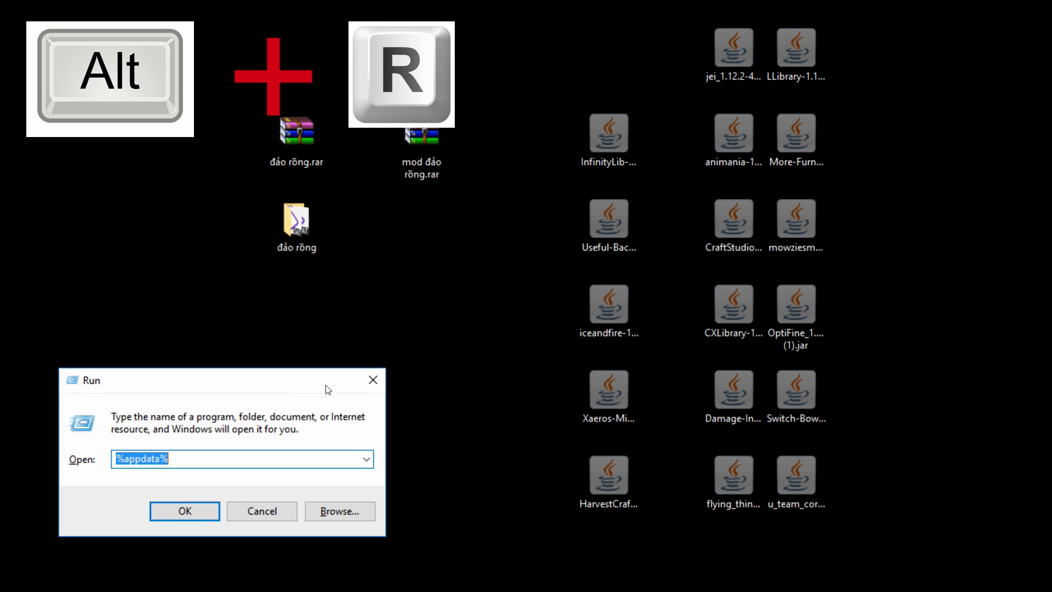
{"action": "left_click_drag", "start_coordinate": [327, 389], "coordinate": [381, 354]}
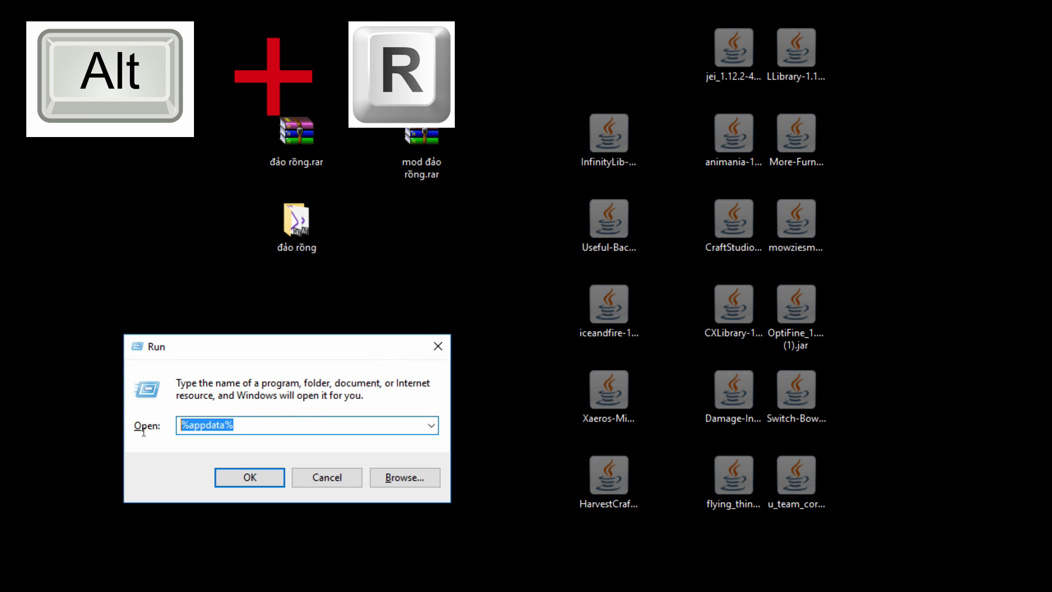
{"action": "key", "text": "BackSpace"}
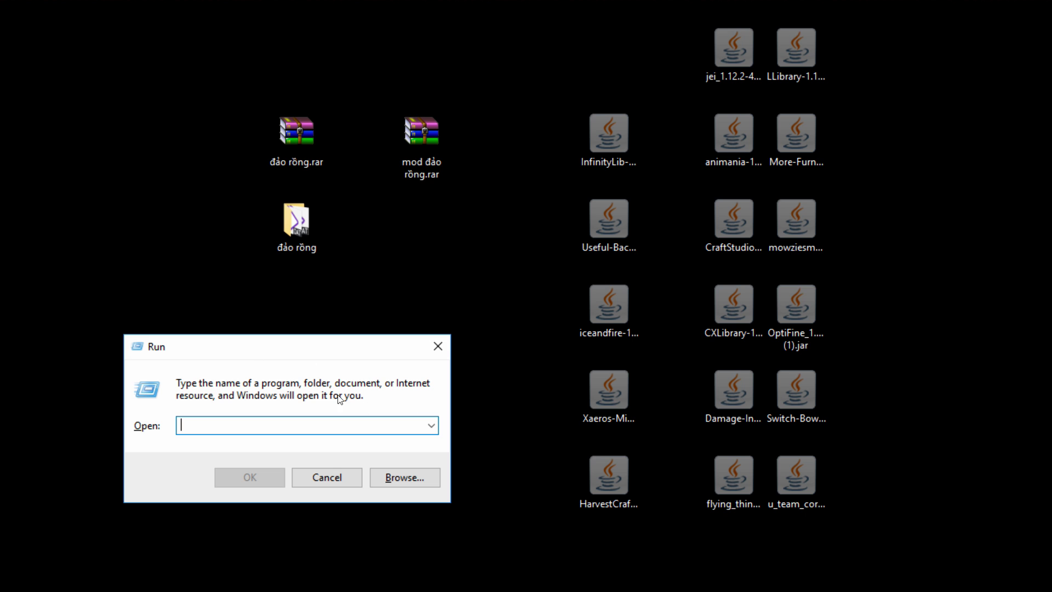
{"action": "left_click_drag", "start_coordinate": [171, 340], "coordinate": [143, 341]}
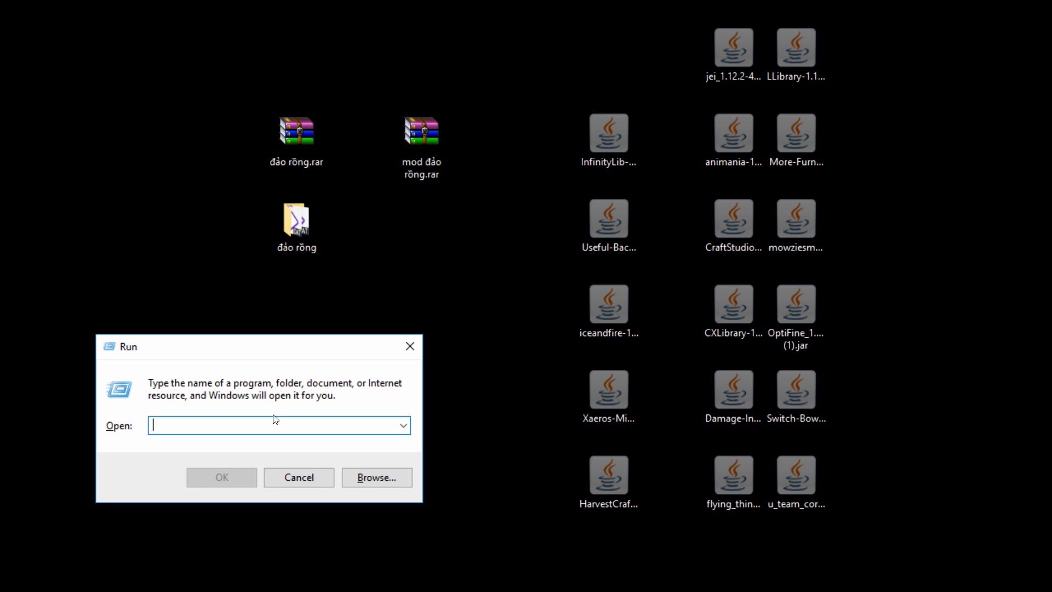
{"action": "type", "text": "%appdat"}
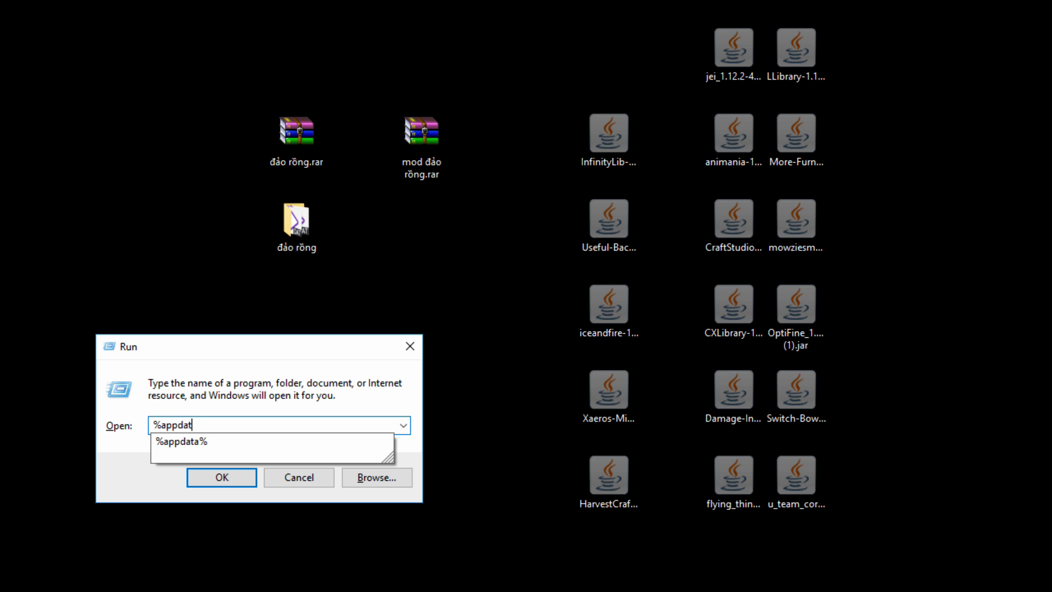
{"action": "type", "text": "a%"}
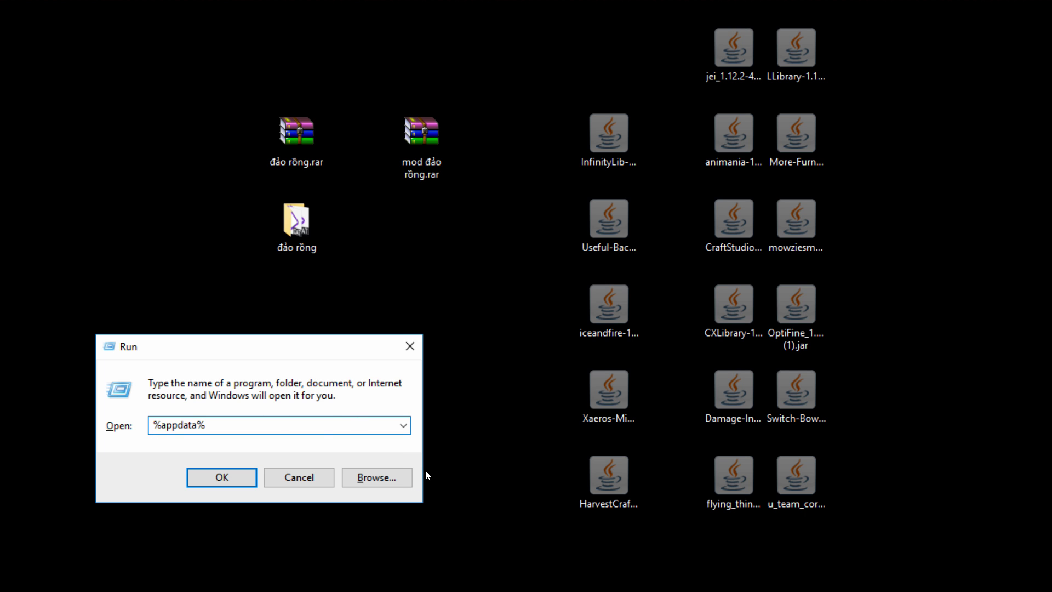
{"action": "left_click", "coordinate": [239, 477]}
{"action": "left_click_drag", "start_coordinate": [580, 120], "coordinate": [470, 41]}
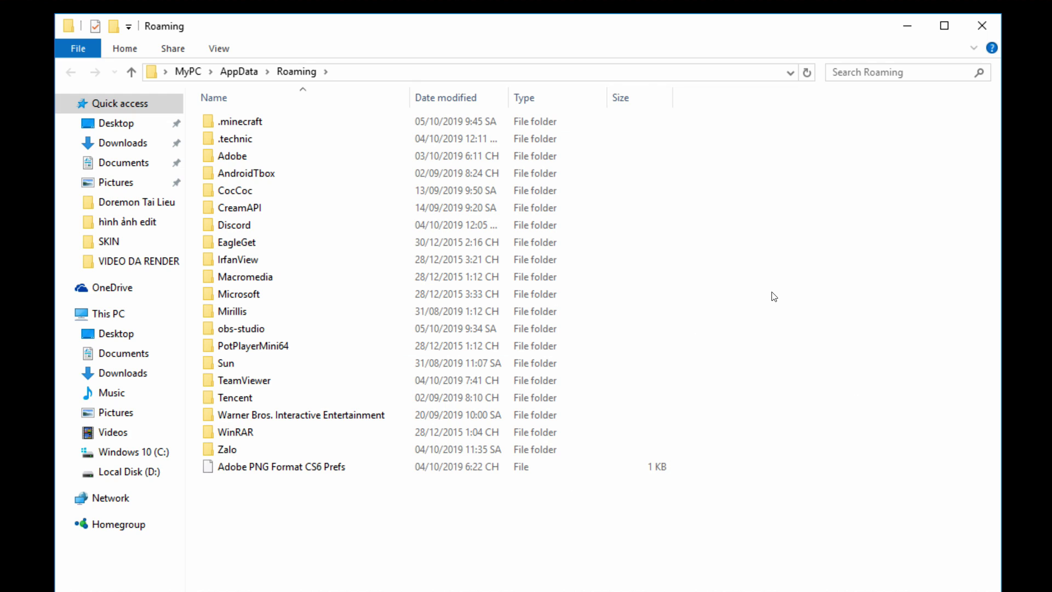
{"action": "double_click", "coordinate": [265, 124]}
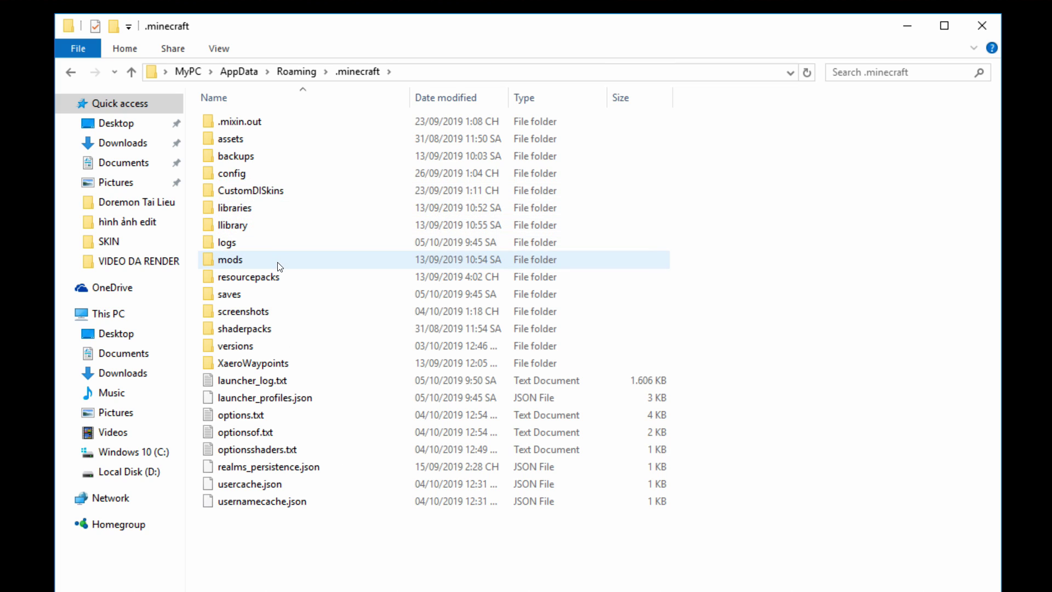
Look inside the mods folder, leave it without pasting, and return to the .minecraft folder
{"action": "double_click", "coordinate": [280, 262]}
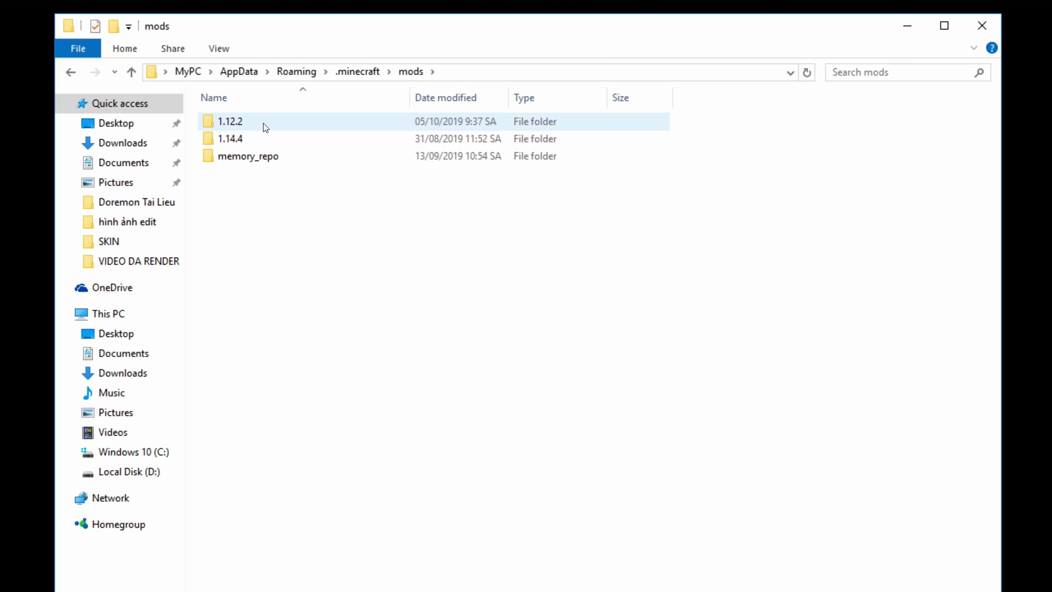
{"action": "left_click_drag", "start_coordinate": [298, 274], "coordinate": [322, 249]}
{"action": "right_click", "coordinate": [325, 247]}
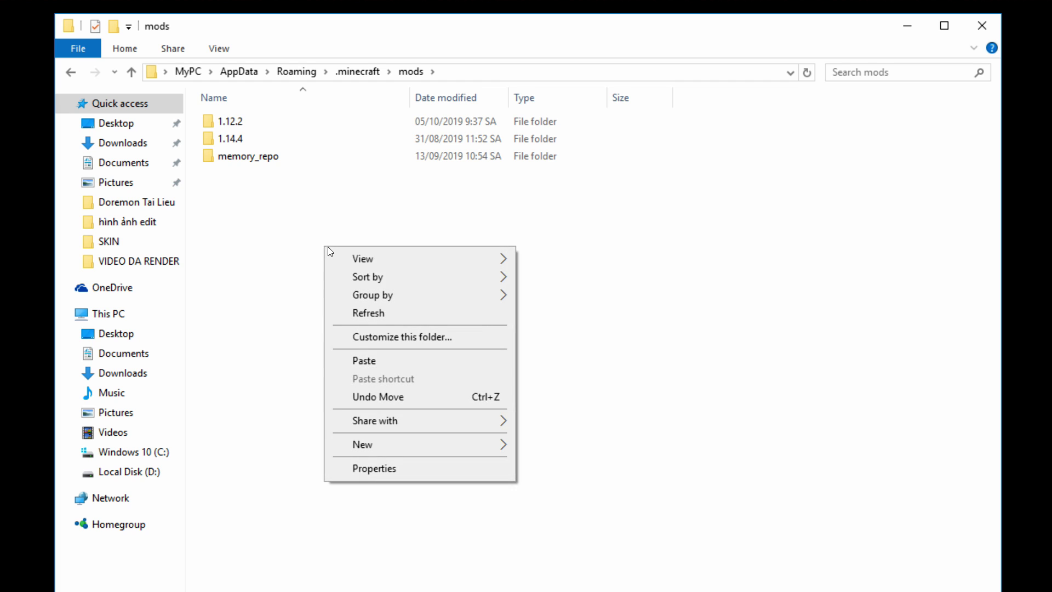
{"action": "key", "text": "Escape"}
{"action": "left_click", "coordinate": [70, 72]}
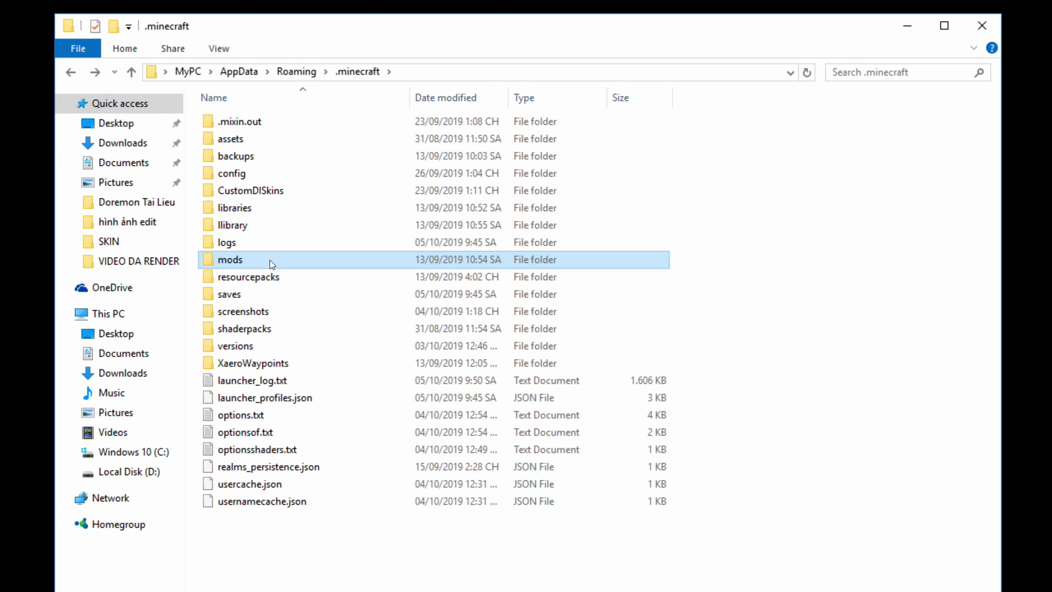
{"action": "left_click", "coordinate": [685, 255]}
{"action": "right_click", "coordinate": [755, 196]}
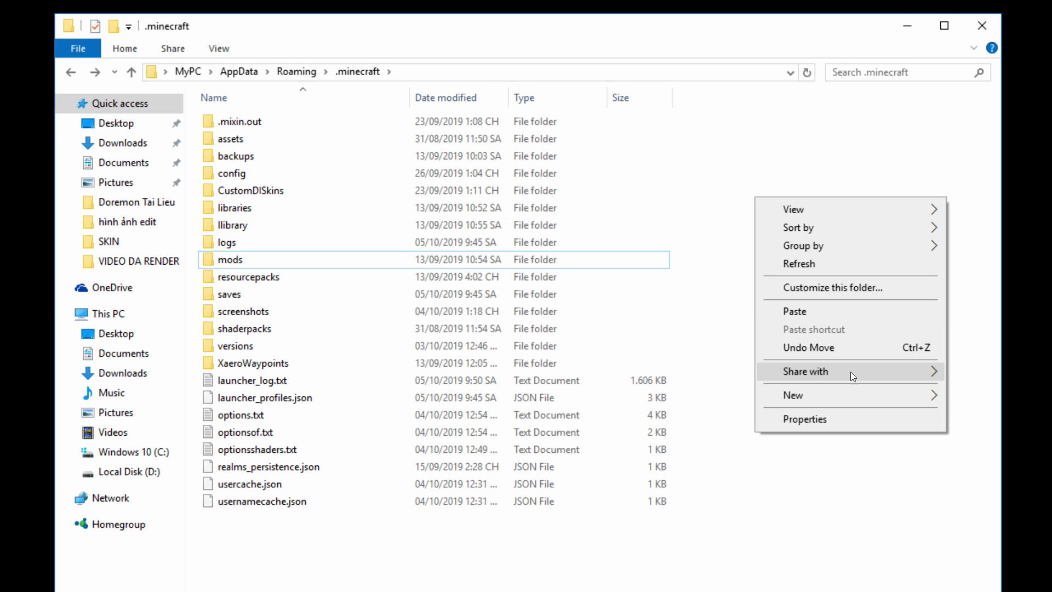
{"action": "mouse_move", "coordinate": [852, 391]}
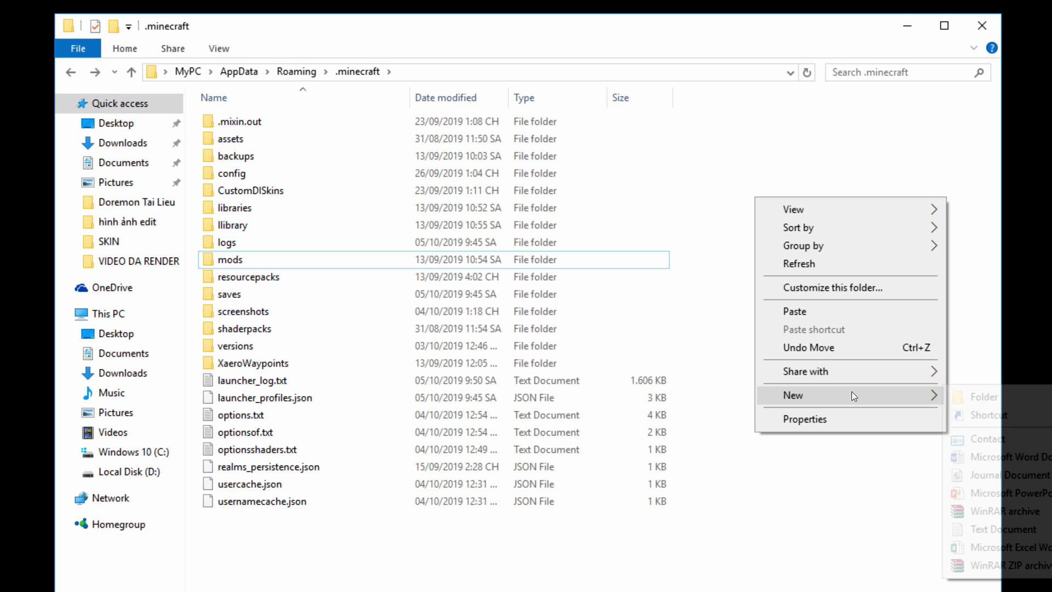
{"action": "left_click", "coordinate": [745, 251]}
Open the mods folder inside .minecraft
{"action": "left_click", "coordinate": [251, 266]}
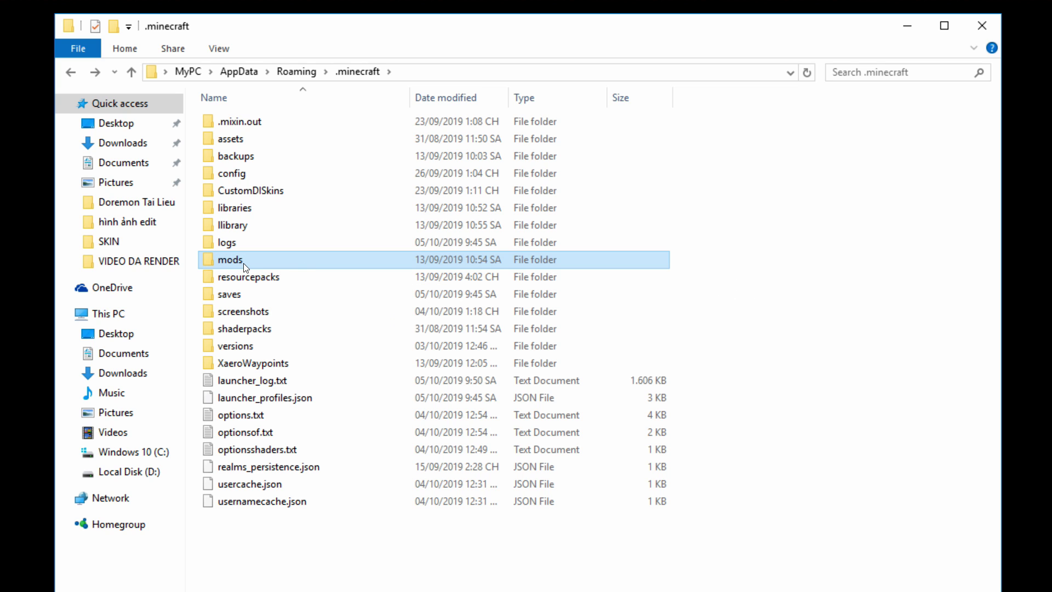
{"action": "double_click", "coordinate": [246, 267]}
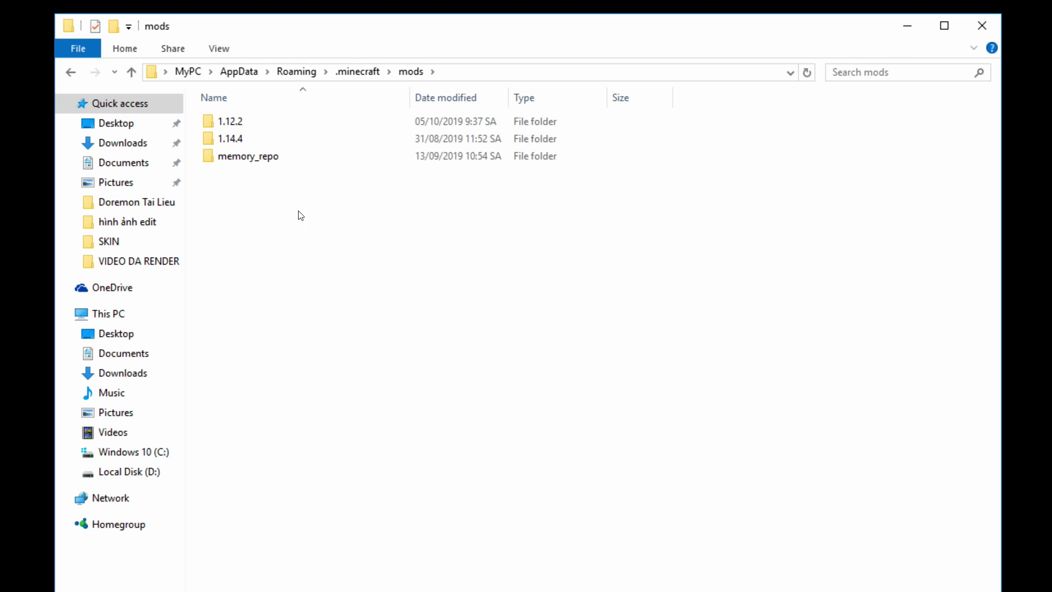
Try to create a new folder named 1.12.2 inside mods, and delete that new folder
{"action": "right_click", "coordinate": [285, 258]}
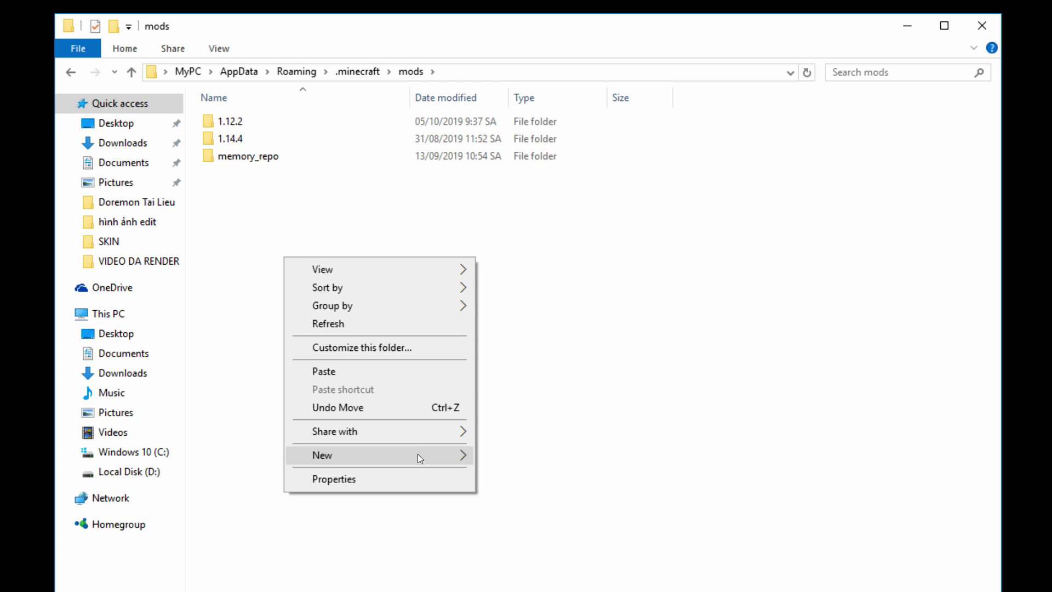
{"action": "mouse_move", "coordinate": [418, 455]}
{"action": "left_click", "coordinate": [533, 457]}
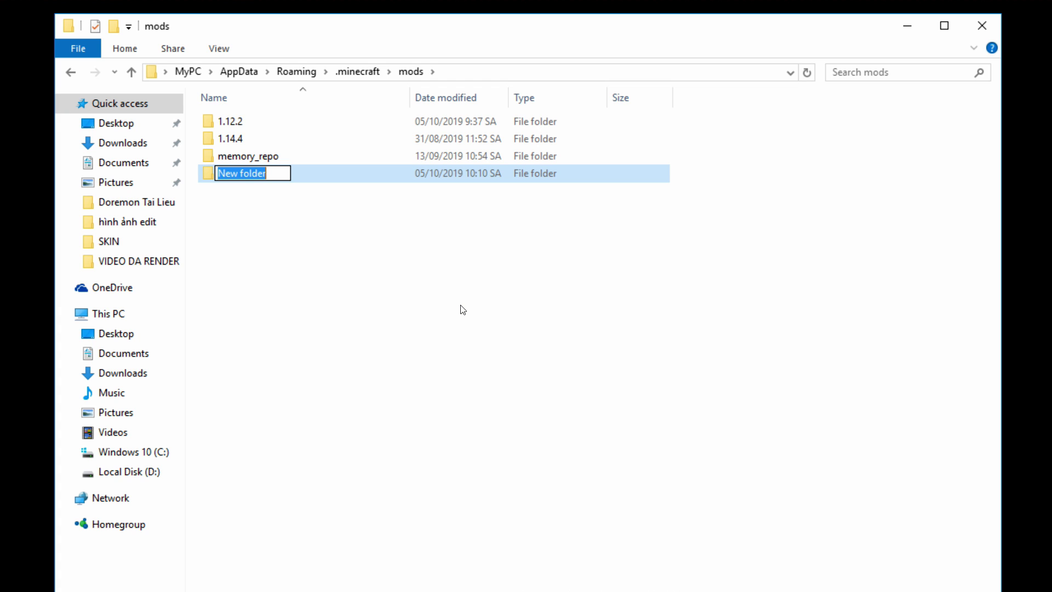
{"action": "type", "text": "1.12.2"}
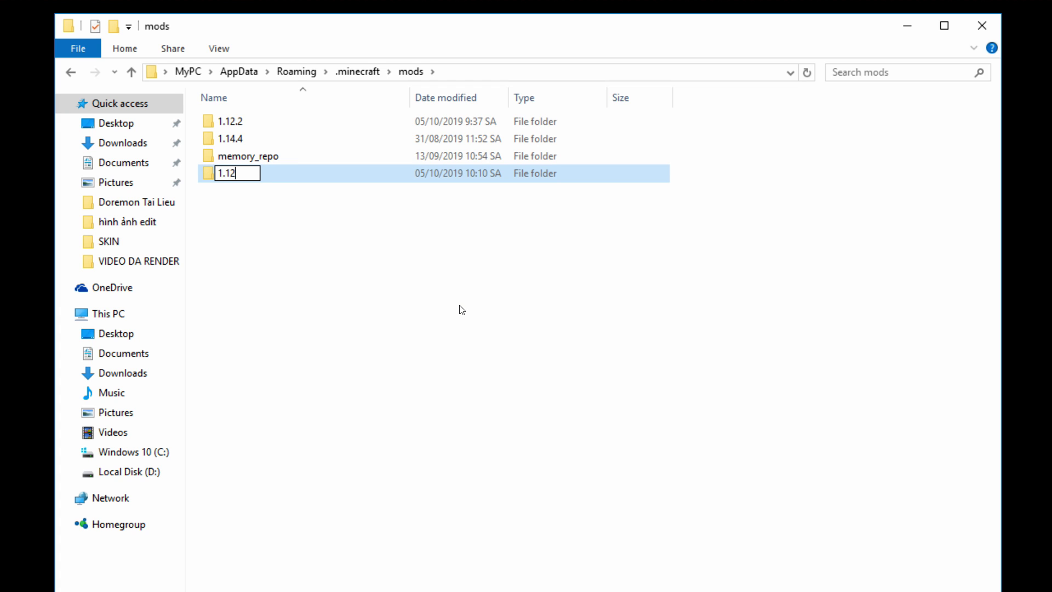
{"action": "key", "text": "Return"}
{"action": "left_click", "coordinate": [616, 178]}
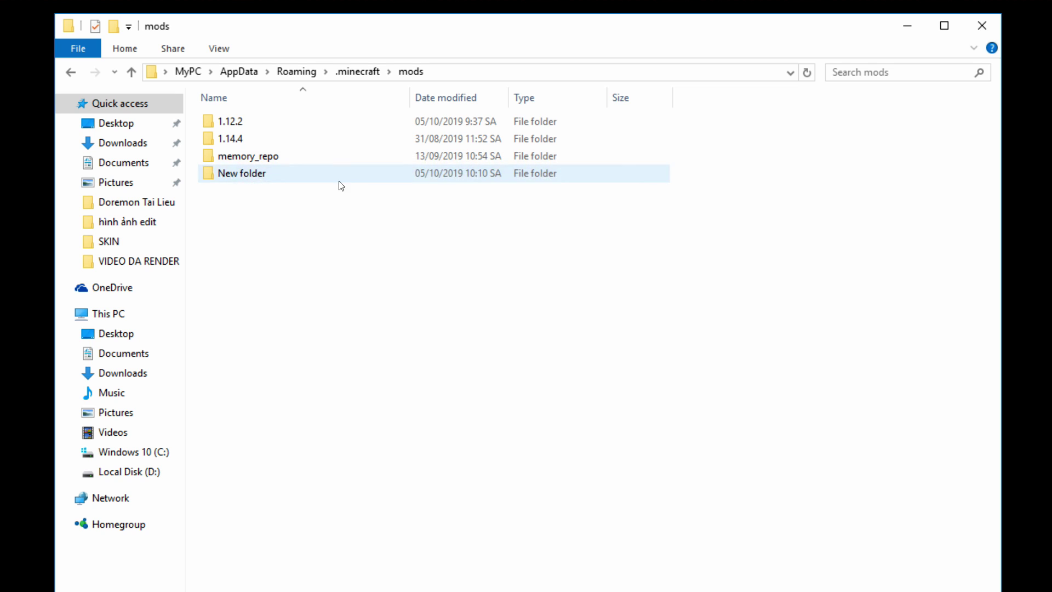
{"action": "left_click", "coordinate": [340, 180]}
{"action": "key", "text": "Delete"}
{"action": "key", "text": "Return"}
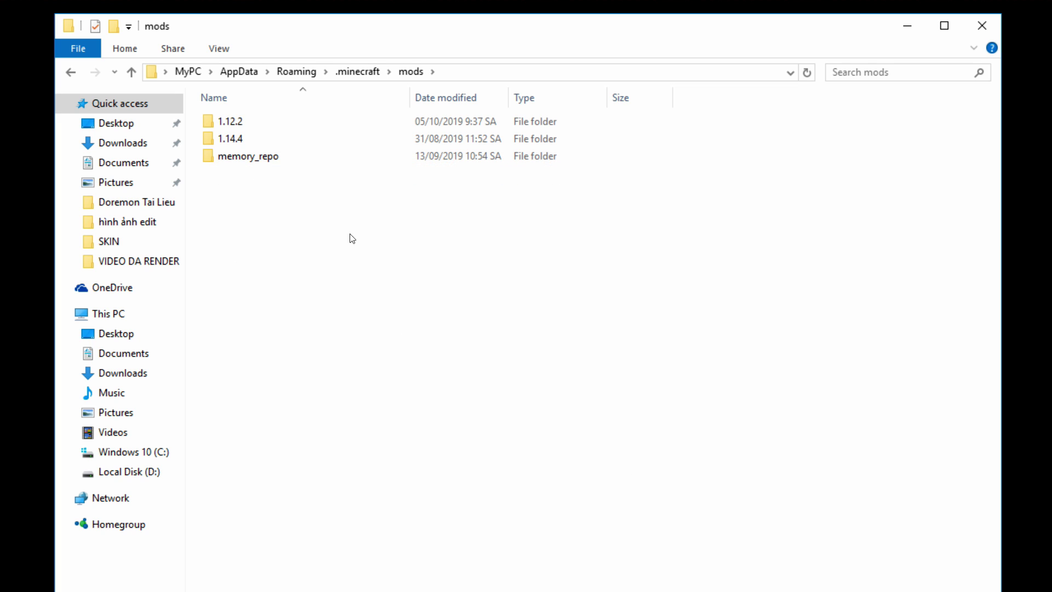
Paste the cut mod .jar files into the existing 1.12.2 folder in mods, replacing the files in the destination
{"action": "double_click", "coordinate": [277, 122]}
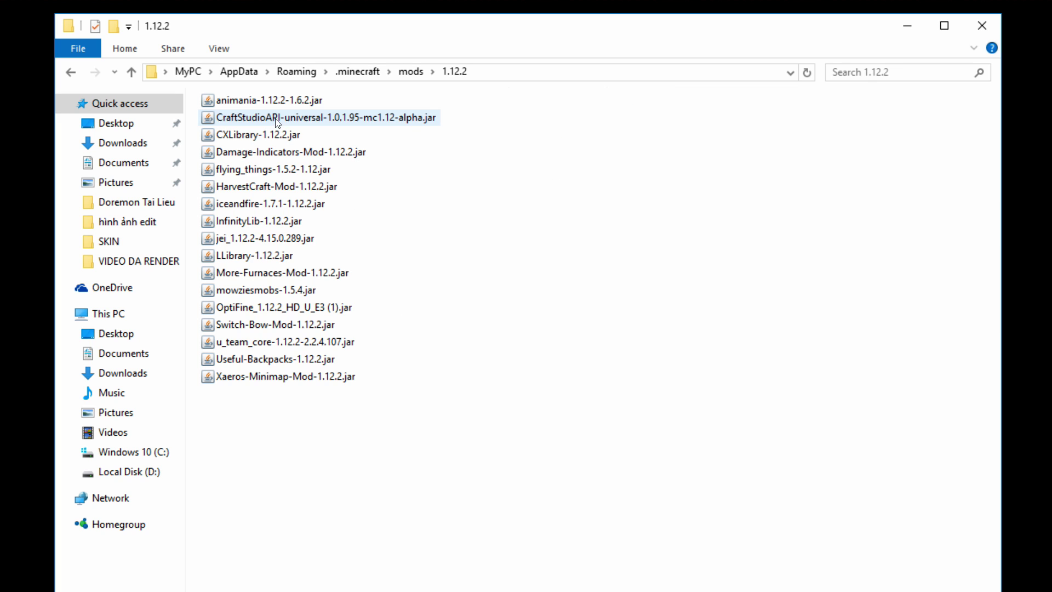
{"action": "key", "text": "ctrl+a"}
{"action": "right_click", "coordinate": [636, 275]}
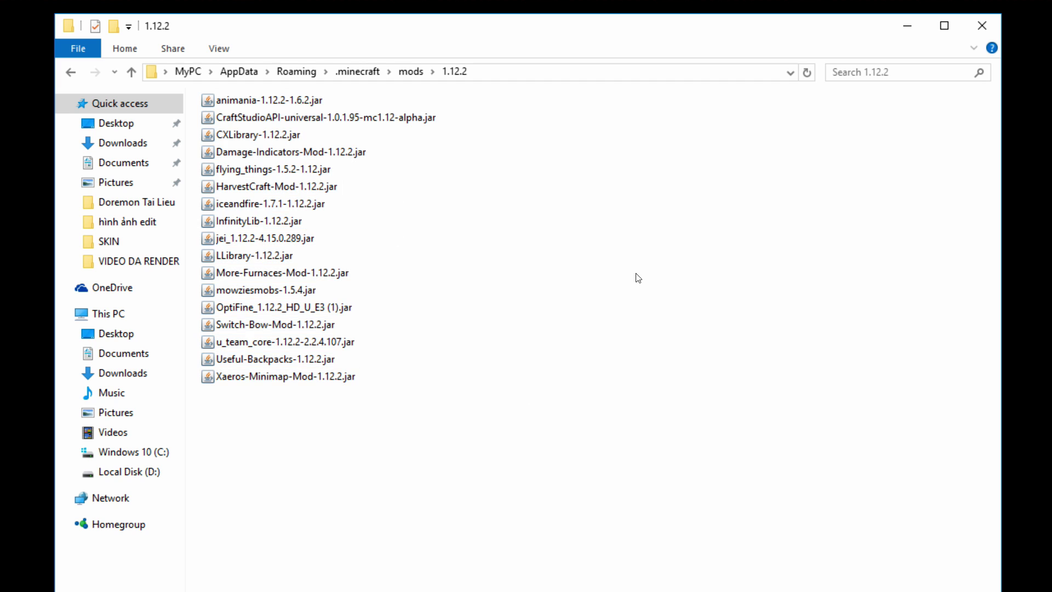
{"action": "left_click", "coordinate": [567, 466]}
{"action": "right_click", "coordinate": [605, 300]}
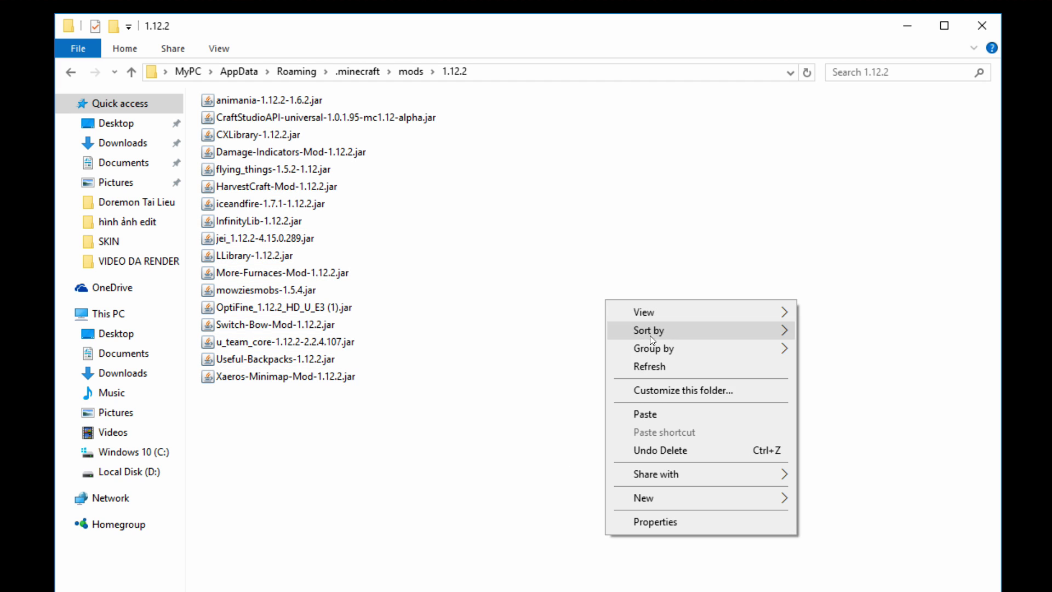
{"action": "left_click", "coordinate": [655, 417]}
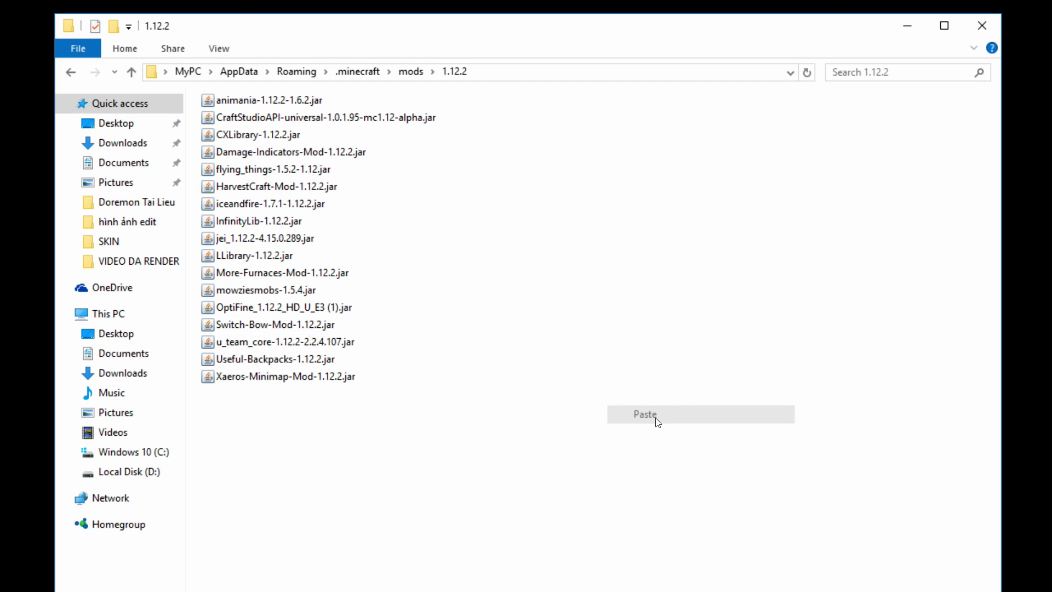
{"action": "left_click", "coordinate": [455, 252]}
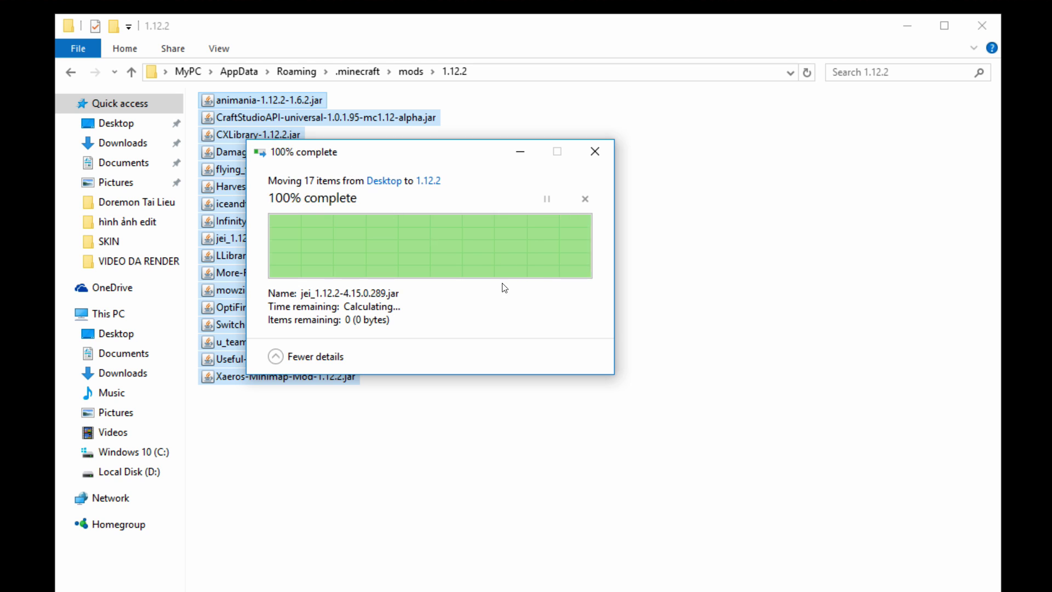
{"action": "left_click", "coordinate": [636, 419]}
{"action": "left_click", "coordinate": [364, 461]}
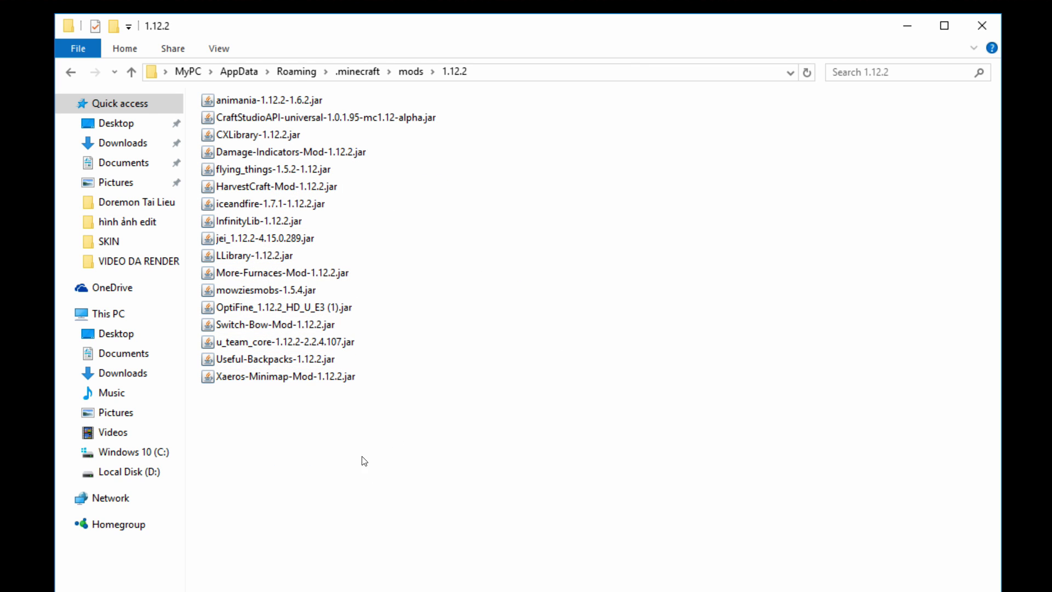
{"action": "left_click_drag", "start_coordinate": [225, 454], "coordinate": [320, 93]}
{"action": "left_click", "coordinate": [577, 329]}
Return to the desktop and cut the extracted đảo rồng folder
{"action": "left_click", "coordinate": [908, 27]}
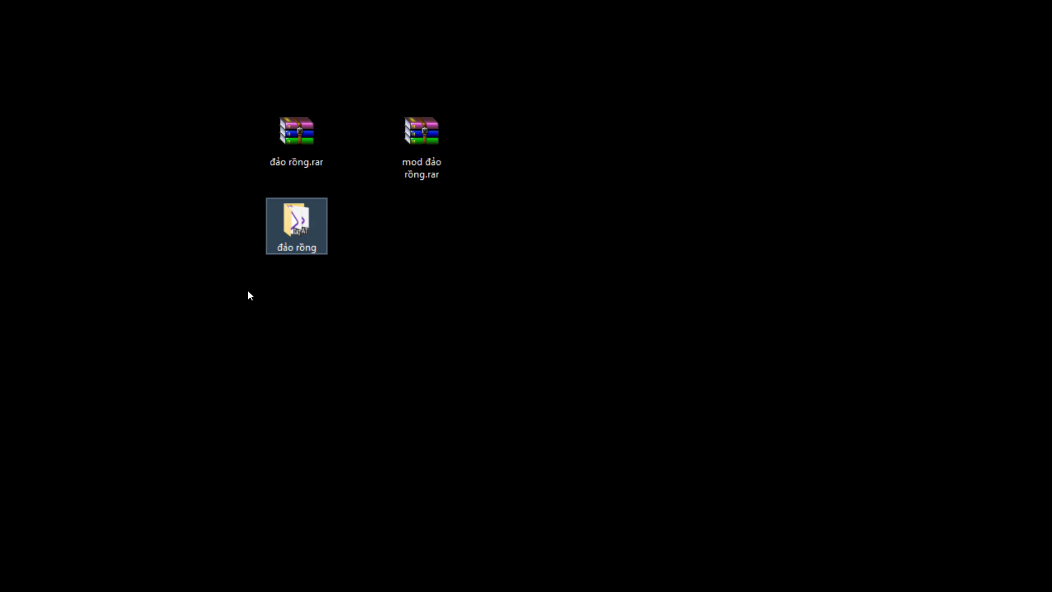
{"action": "left_click_drag", "start_coordinate": [243, 292], "coordinate": [360, 187]}
{"action": "left_click_drag", "start_coordinate": [227, 319], "coordinate": [356, 197]}
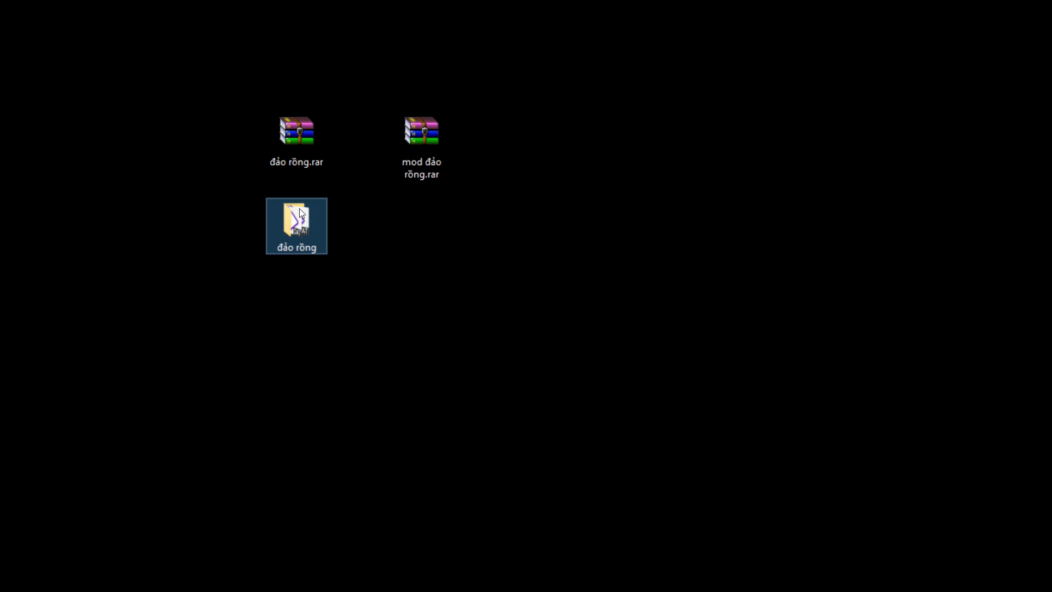
{"action": "right_click", "coordinate": [299, 208]}
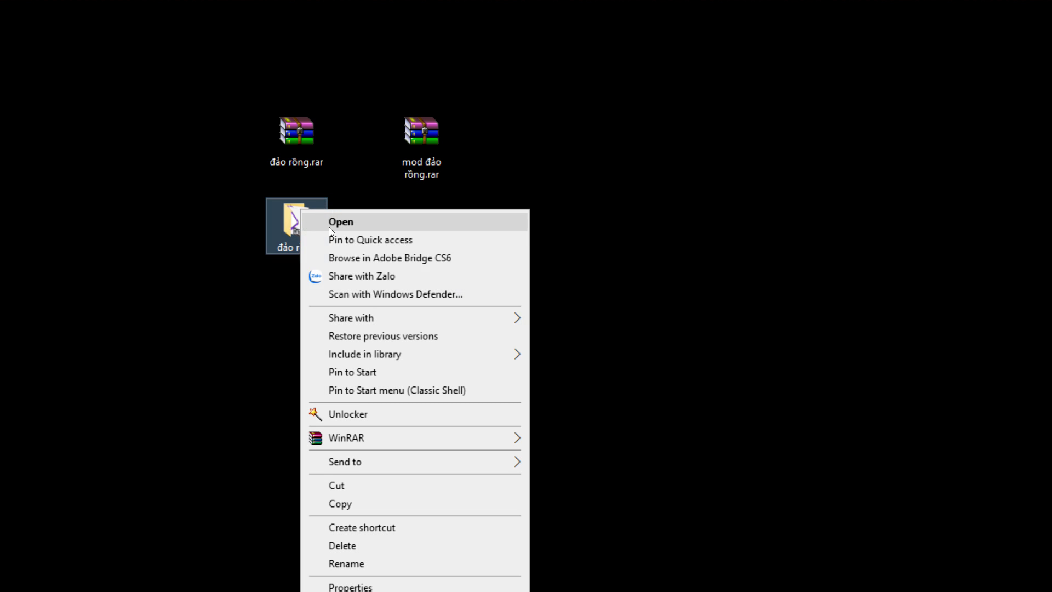
{"action": "left_click", "coordinate": [388, 488]}
{"action": "left_click", "coordinate": [507, 434]}
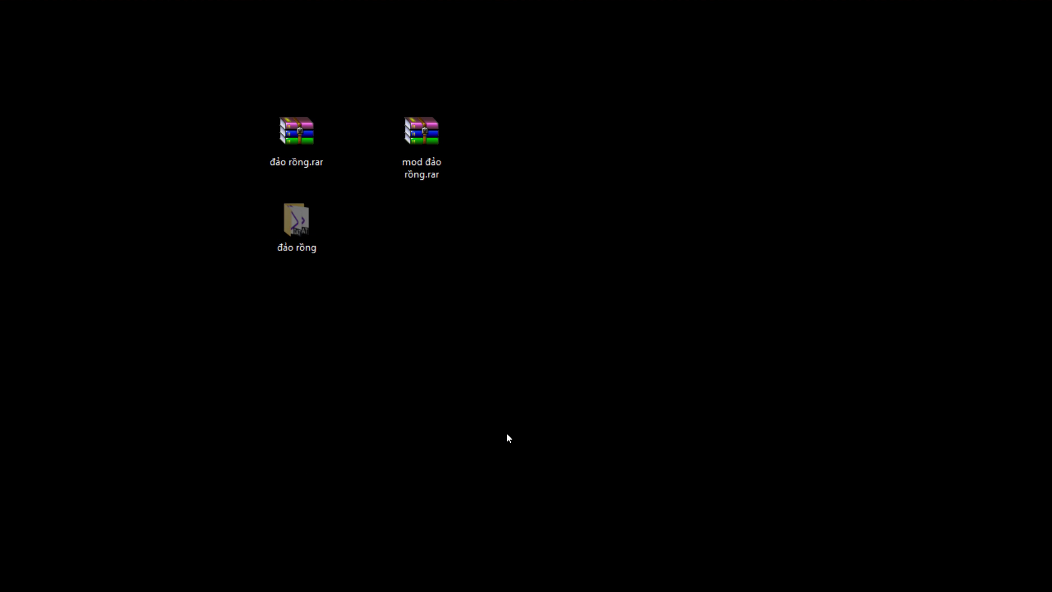
Open the %appdata% location through the Run dialog and go into the saves folder of .minecraft
{"action": "key", "text": "super+r"}
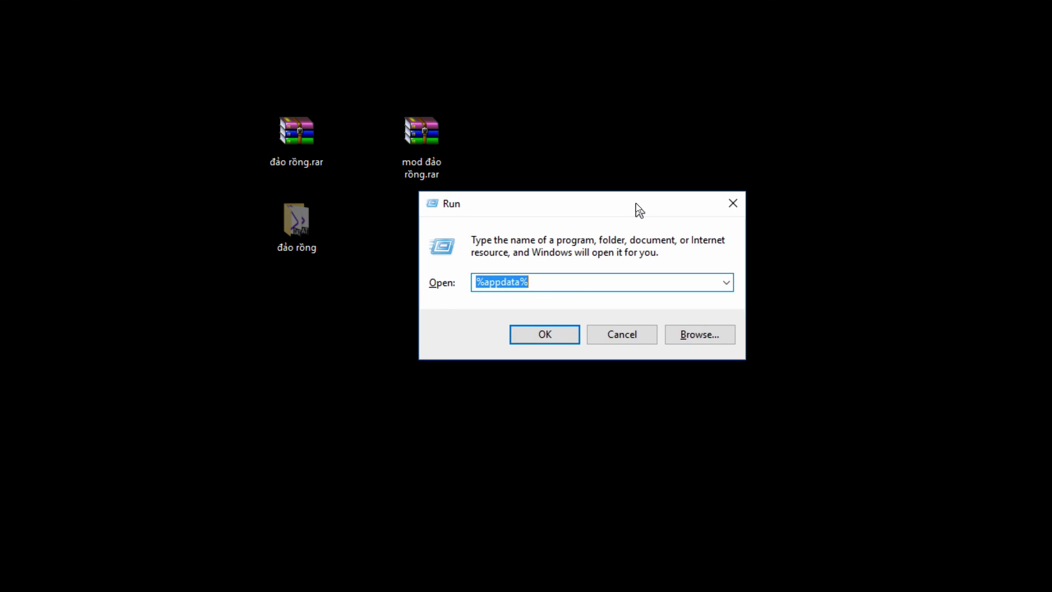
{"action": "left_click", "coordinate": [566, 283]}
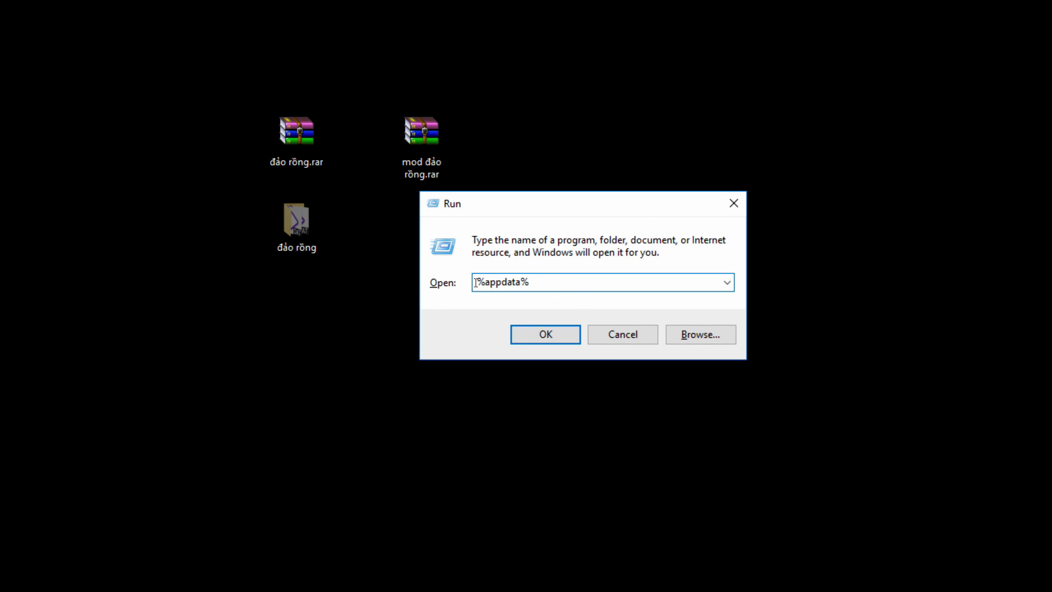
{"action": "left_click_drag", "start_coordinate": [531, 282], "coordinate": [476, 282]}
{"action": "left_click", "coordinate": [542, 281]}
{"action": "left_click", "coordinate": [550, 334]}
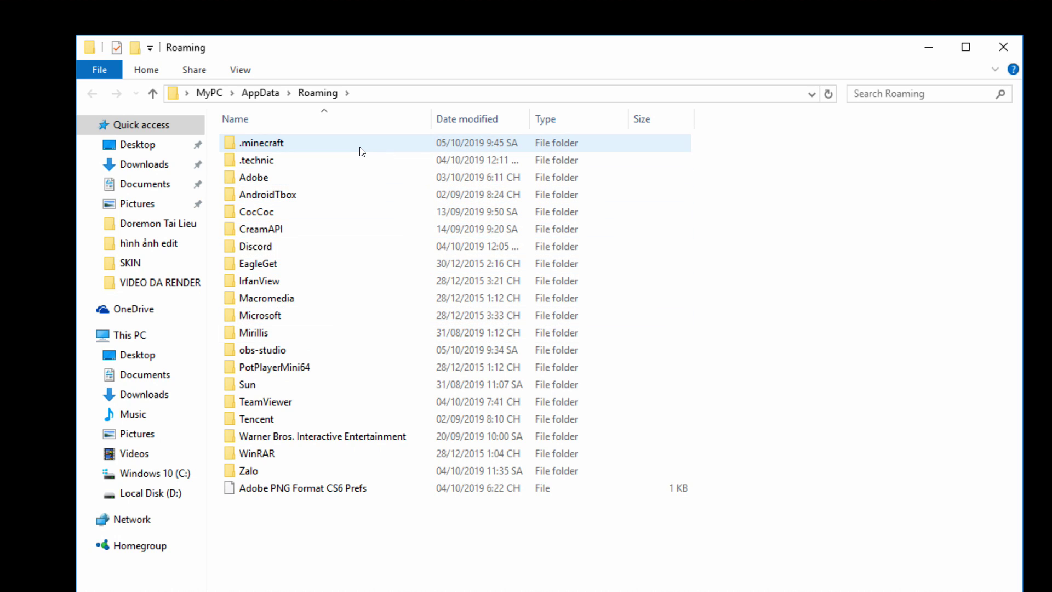
{"action": "double_click", "coordinate": [358, 144]}
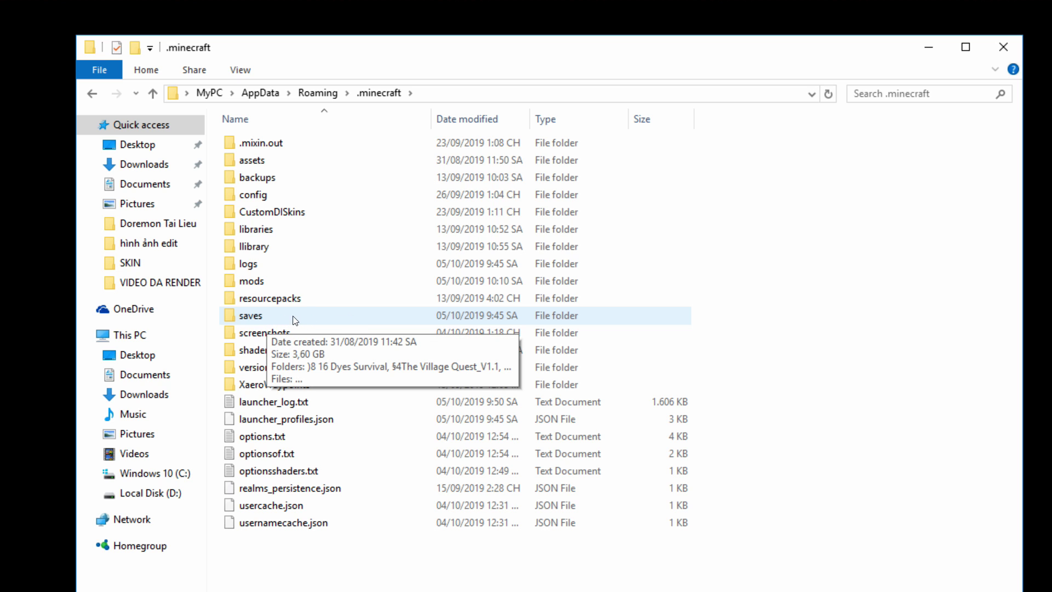
{"action": "double_click", "coordinate": [275, 321]}
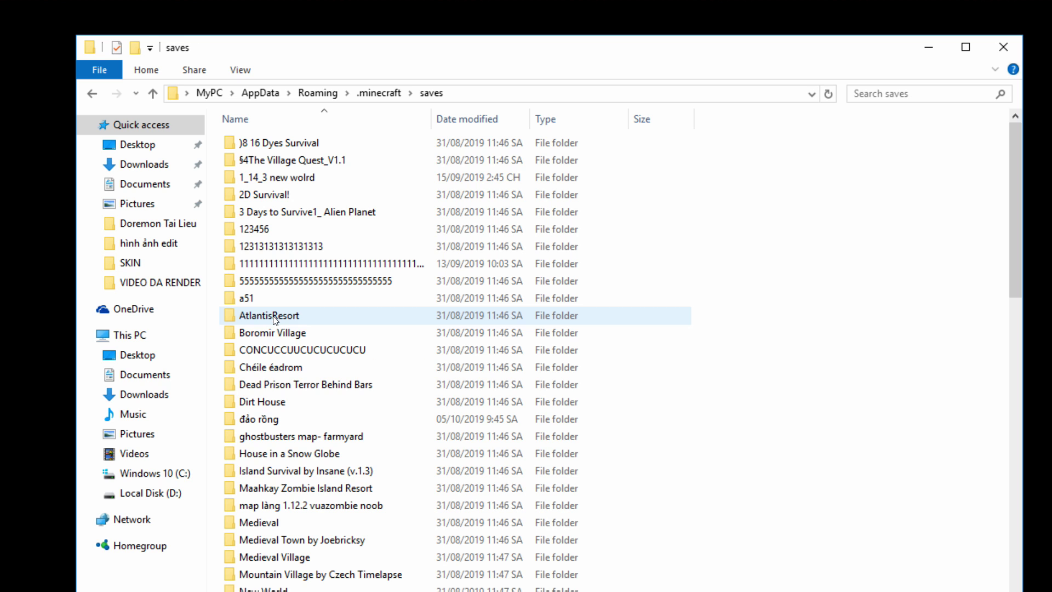
Paste the cut đảo rồng map folder into saves, replacing the files in the destination
{"action": "right_click", "coordinate": [762, 215]}
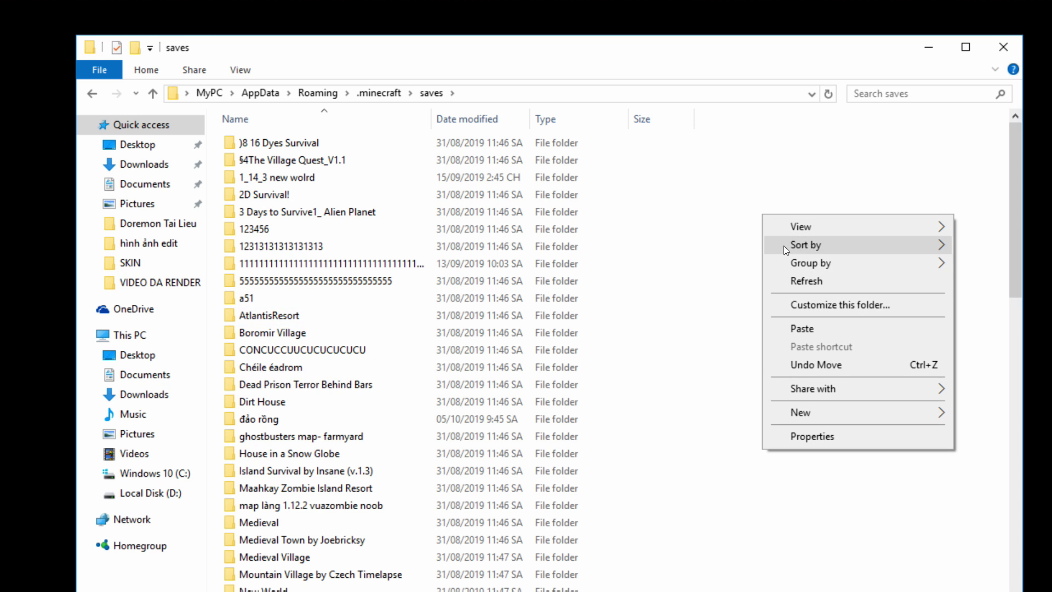
{"action": "left_click", "coordinate": [814, 329]}
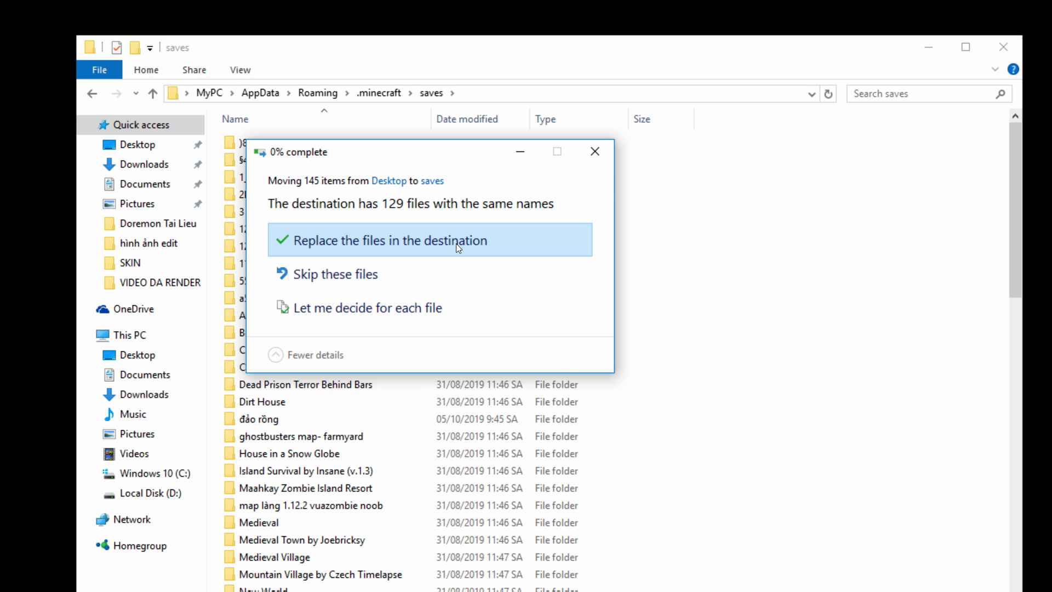
{"action": "left_click", "coordinate": [456, 244]}
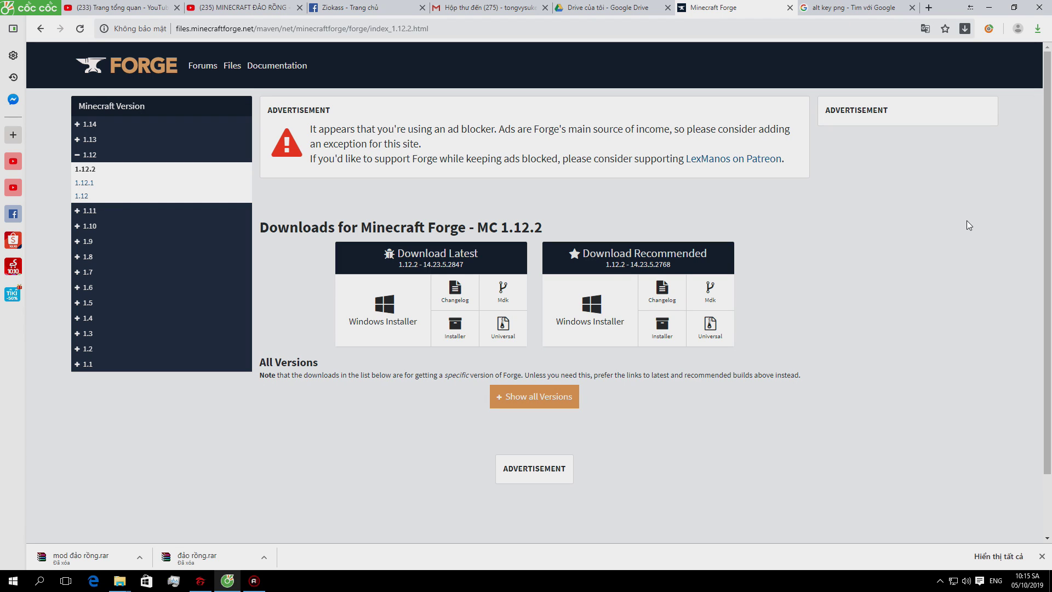
Search the web for "forge 1.12.2" in the Cốc Cốc browser and open the Minecraft Forge result at files.minecraftforge.net
{"action": "scroll", "coordinate": [967, 220], "scroll_direction": "down", "scroll_amount": 1}
{"action": "scroll", "coordinate": [967, 220], "scroll_direction": "up", "scroll_amount": 1}
{"action": "left_click", "coordinate": [471, 25]}
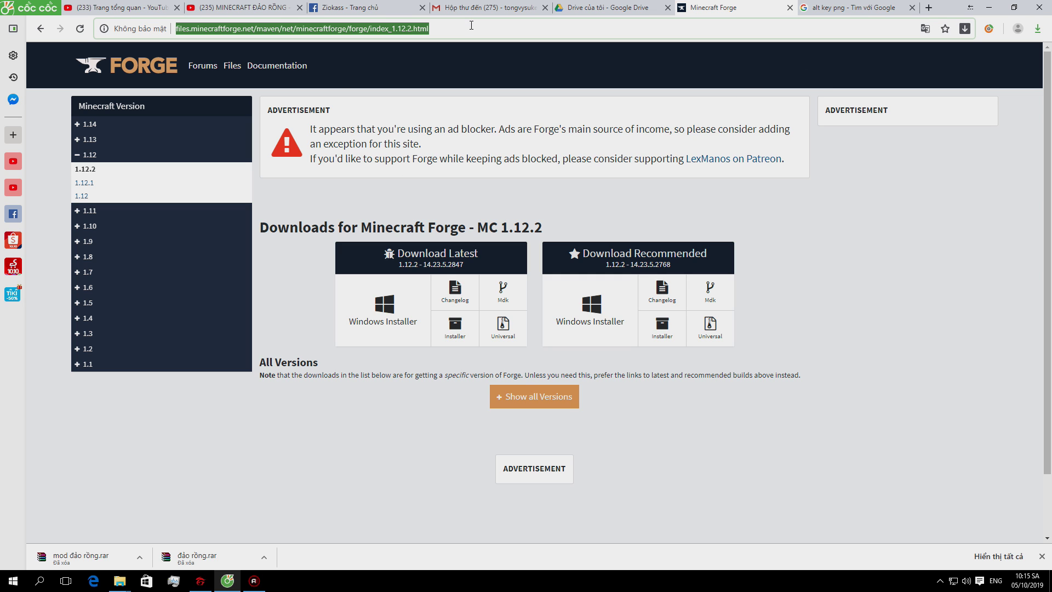
{"action": "type", "text": "fo"}
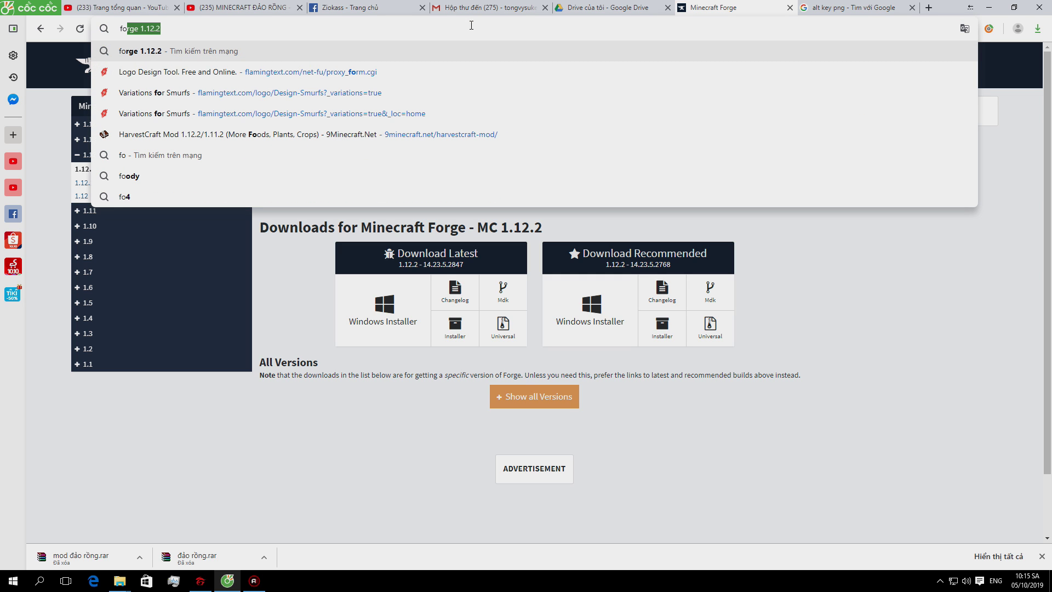
{"action": "type", "text": "rge 1.1"}
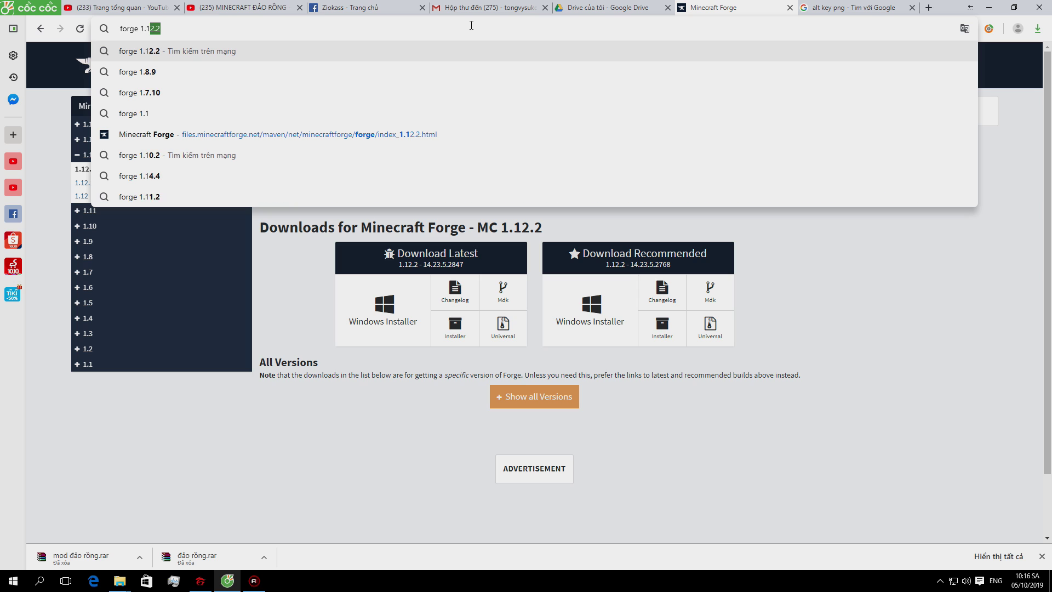
{"action": "type", "text": "2.2"}
{"action": "key", "text": "Return"}
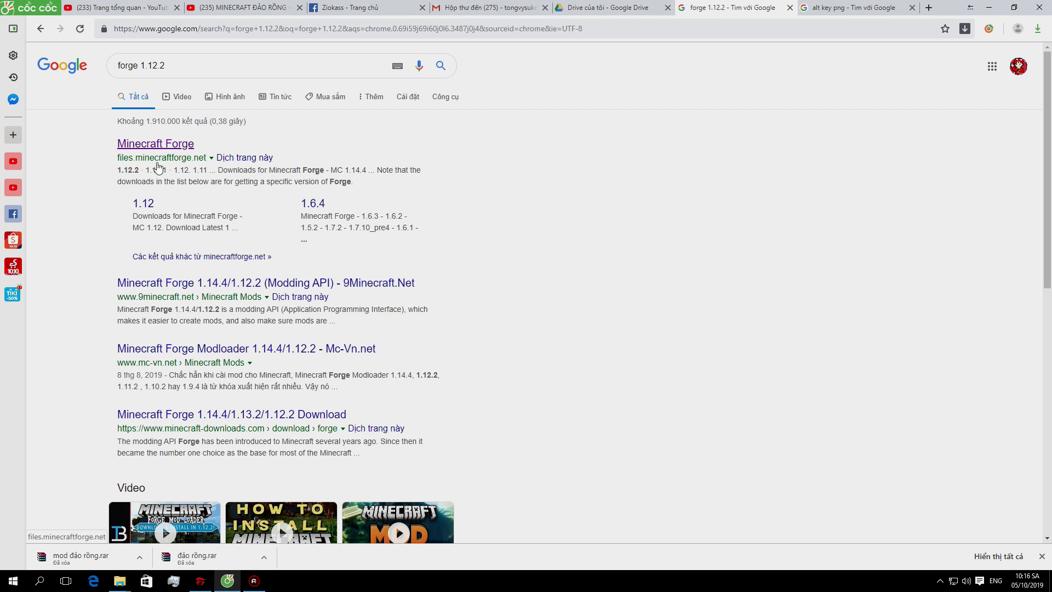
{"action": "left_click", "coordinate": [170, 145]}
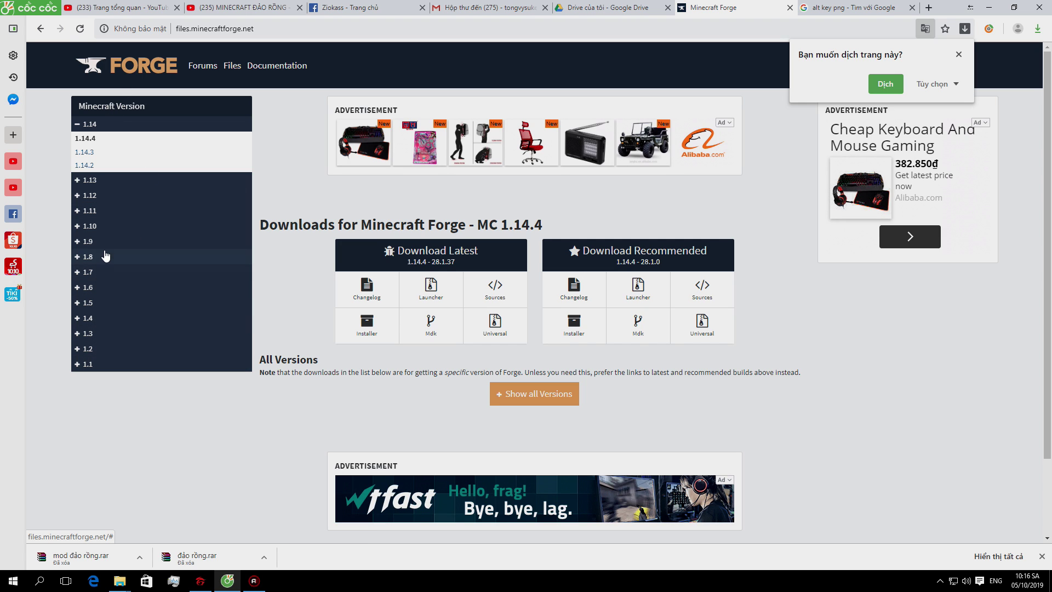
Choose Minecraft version 1.12.2 and download the Windows Installer of the latest Forge build, 14.23.5.2847
{"action": "left_click", "coordinate": [97, 196]}
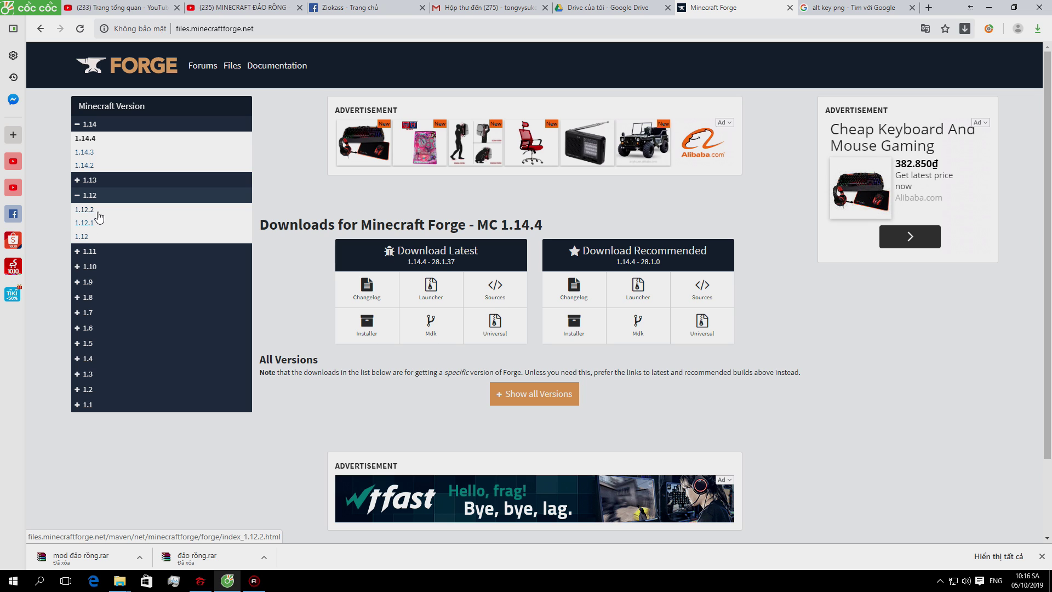
{"action": "left_click", "coordinate": [89, 212]}
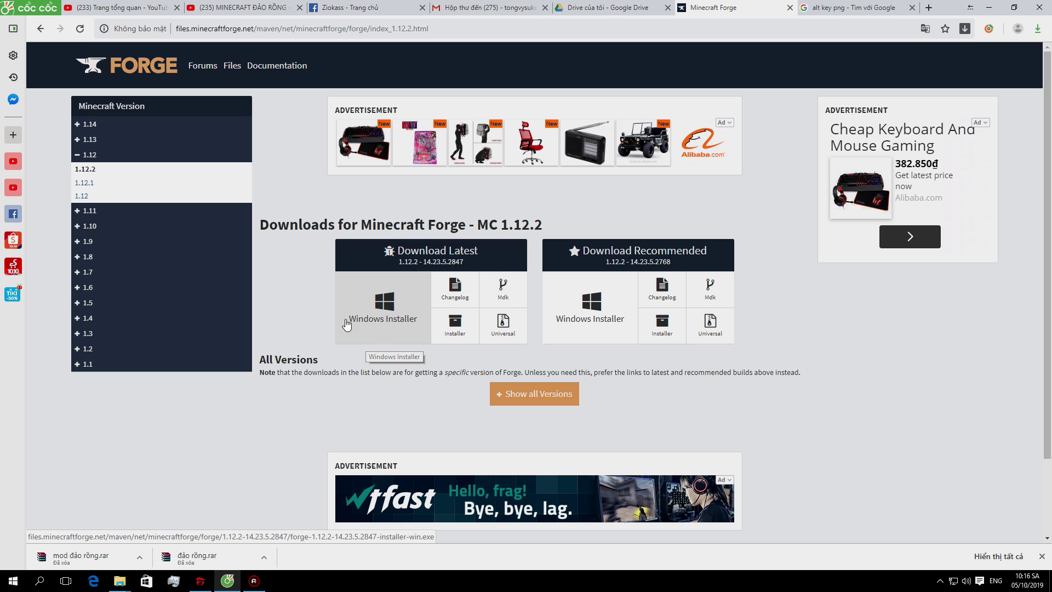
{"action": "left_click", "coordinate": [387, 316]}
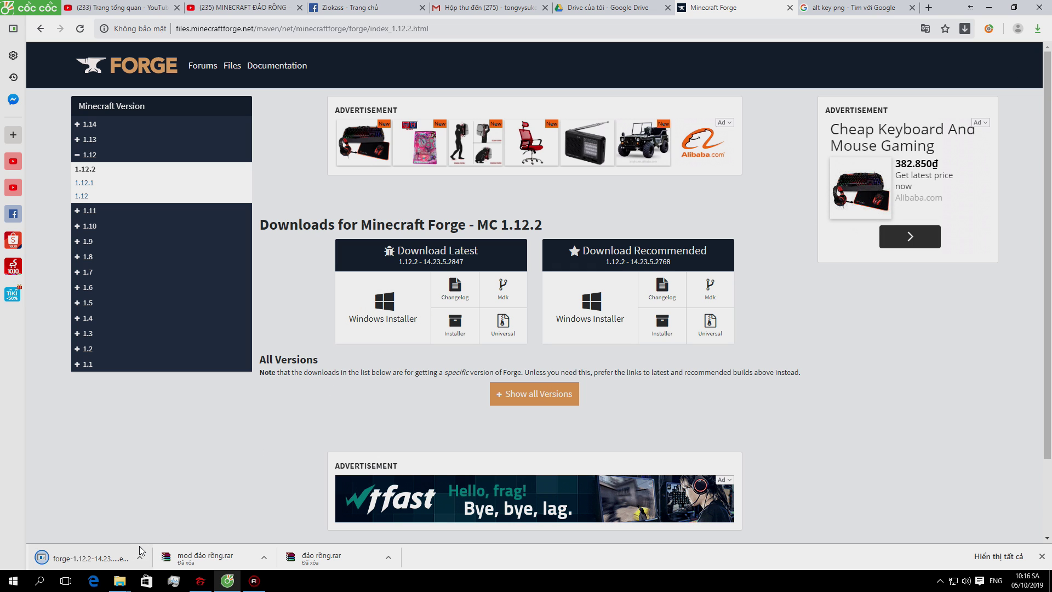
Minimize the browser, open Minecraft Launcher from the desktop, check its list of installations, and close the launcher
{"action": "left_click", "coordinate": [997, 6]}
{"action": "left_click_drag", "start_coordinate": [854, 100], "coordinate": [451, 370]}
{"action": "left_click", "coordinate": [536, 355]}
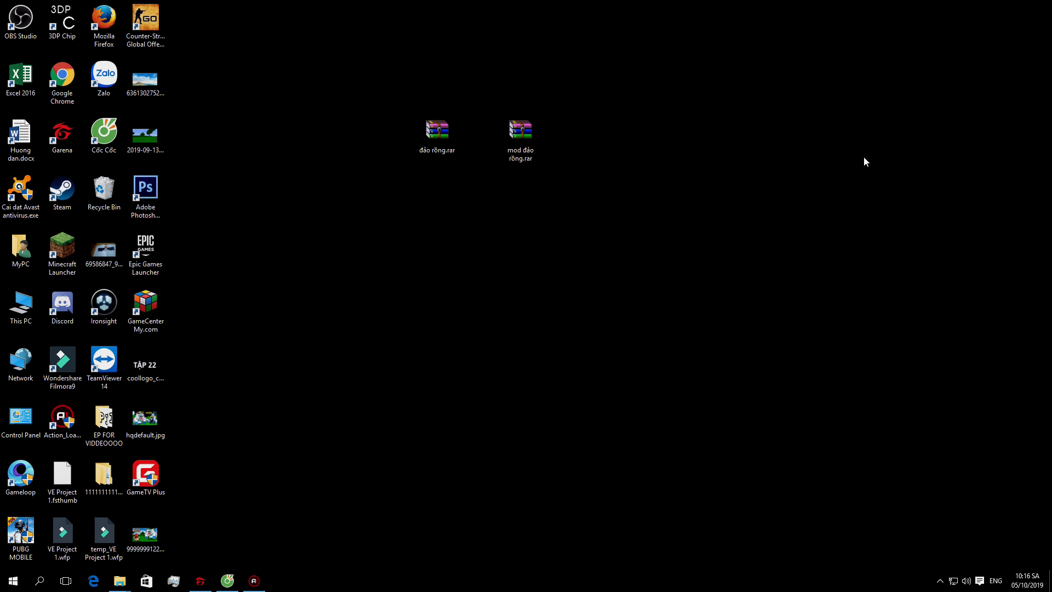
{"action": "double_click", "coordinate": [62, 248]}
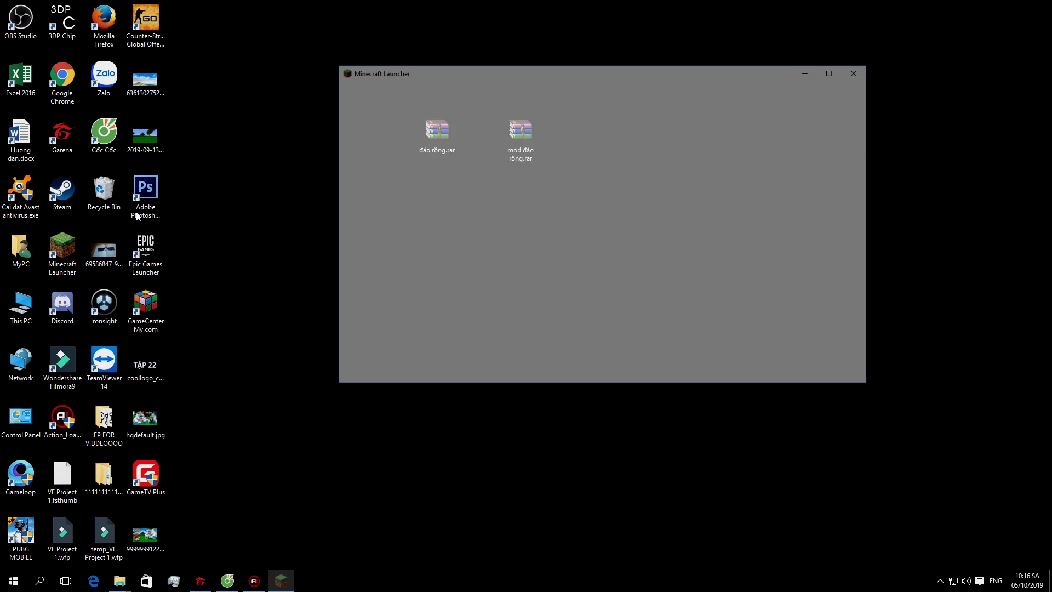
{"action": "left_click", "coordinate": [499, 116]}
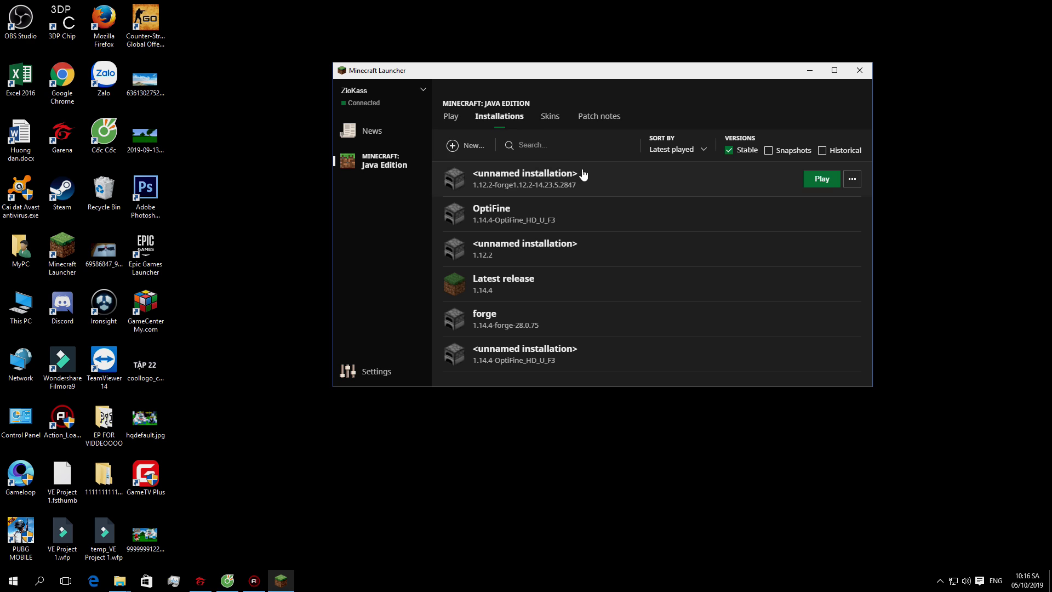
{"action": "left_click", "coordinate": [569, 260]}
{"action": "left_click", "coordinate": [719, 297]}
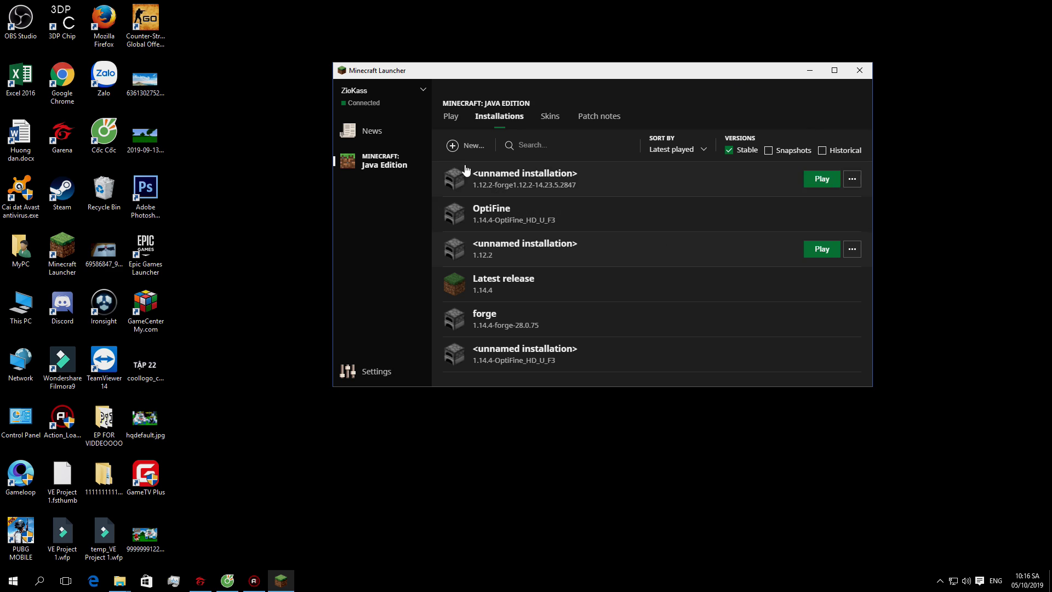
{"action": "left_click", "coordinate": [460, 116]}
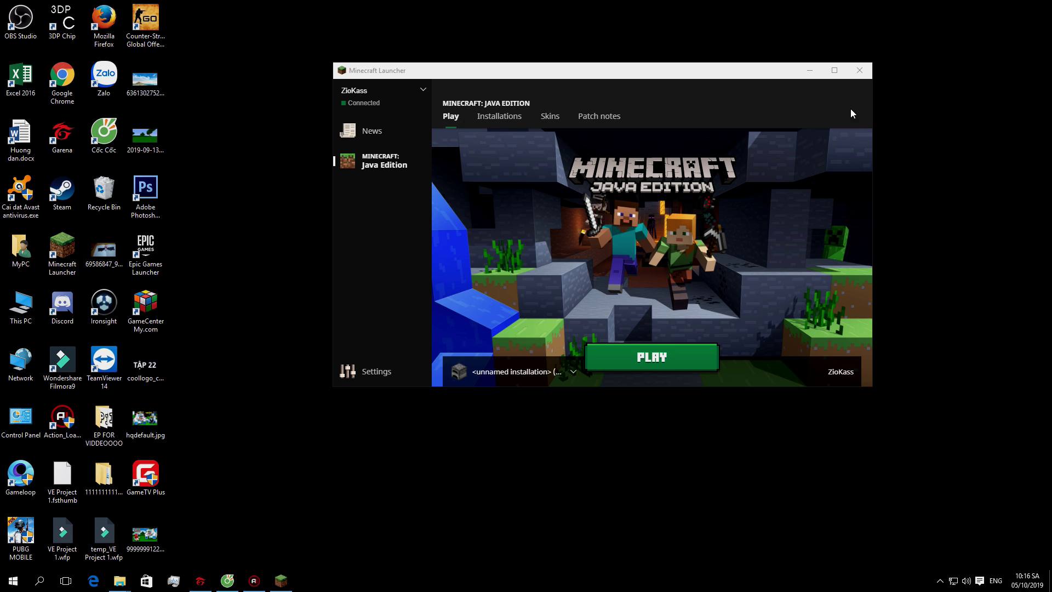
{"action": "left_click", "coordinate": [859, 70]}
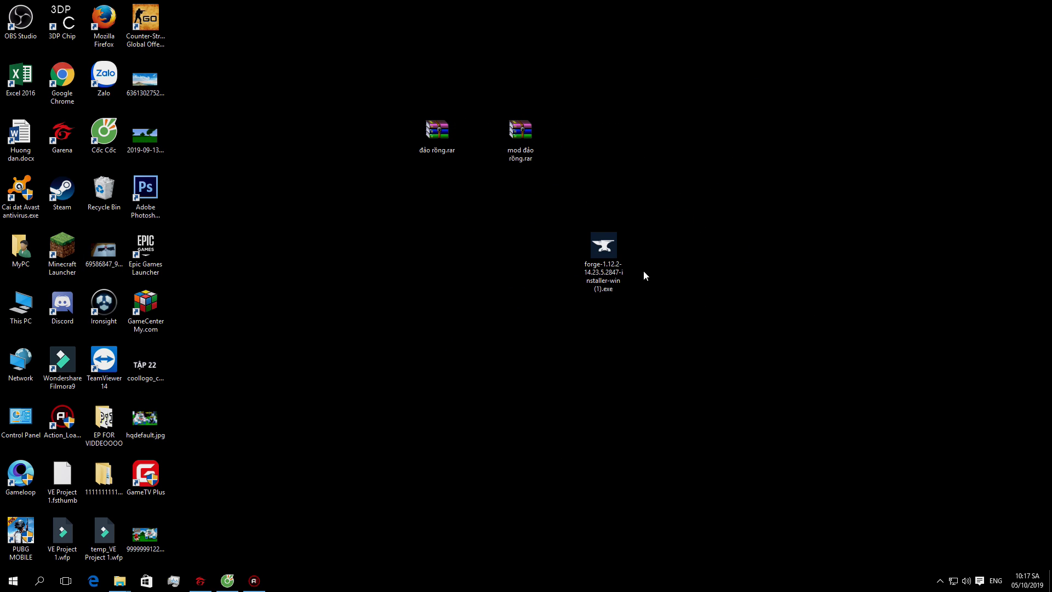
Place the Forge 1.12.2-14.23.5.2847 installer beside the desktop archives and run it with Install client into the .minecraft folder
{"action": "left_click_drag", "start_coordinate": [618, 265], "coordinate": [659, 152]}
{"action": "double_click", "coordinate": [659, 151]}
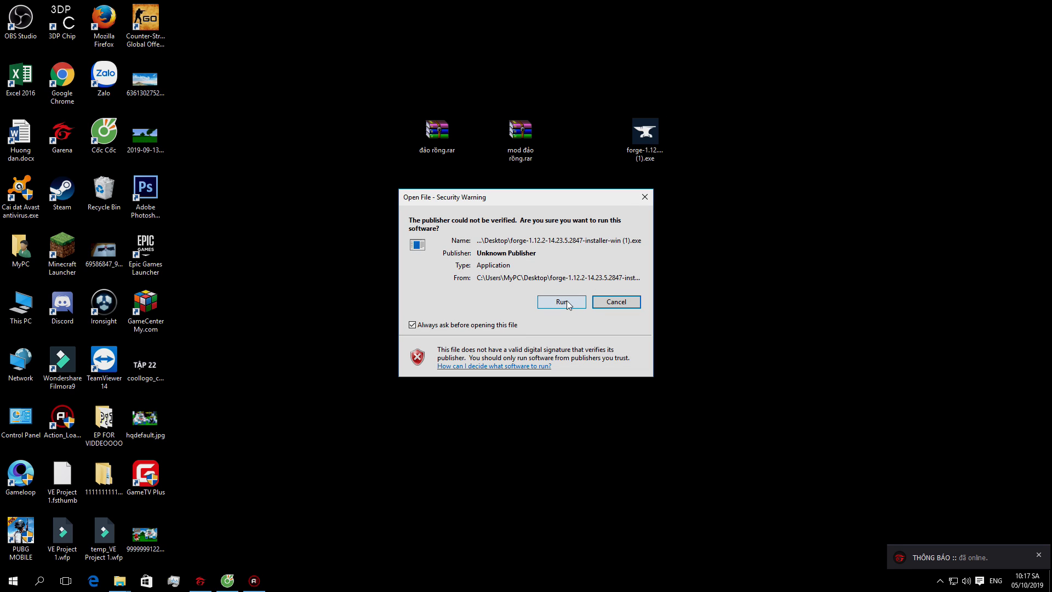
{"action": "left_click", "coordinate": [566, 301]}
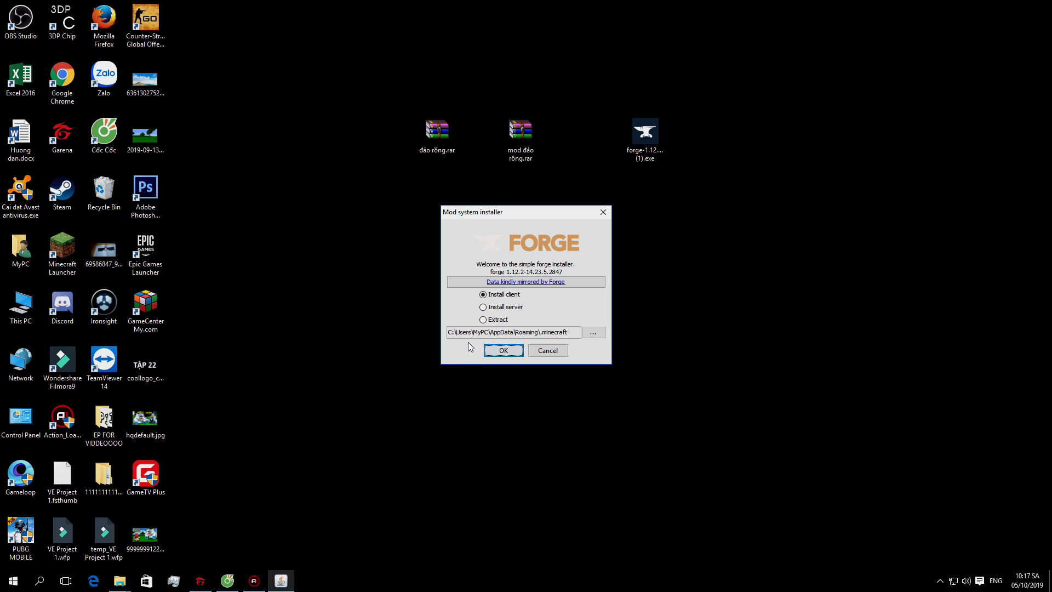
{"action": "left_click", "coordinate": [484, 310]}
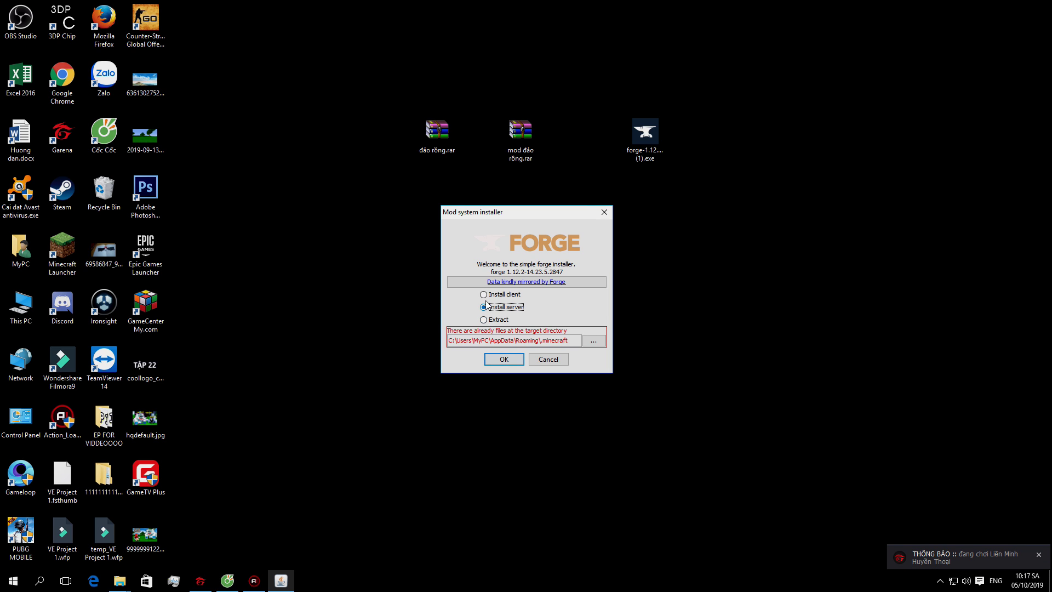
{"action": "left_click", "coordinate": [487, 297]}
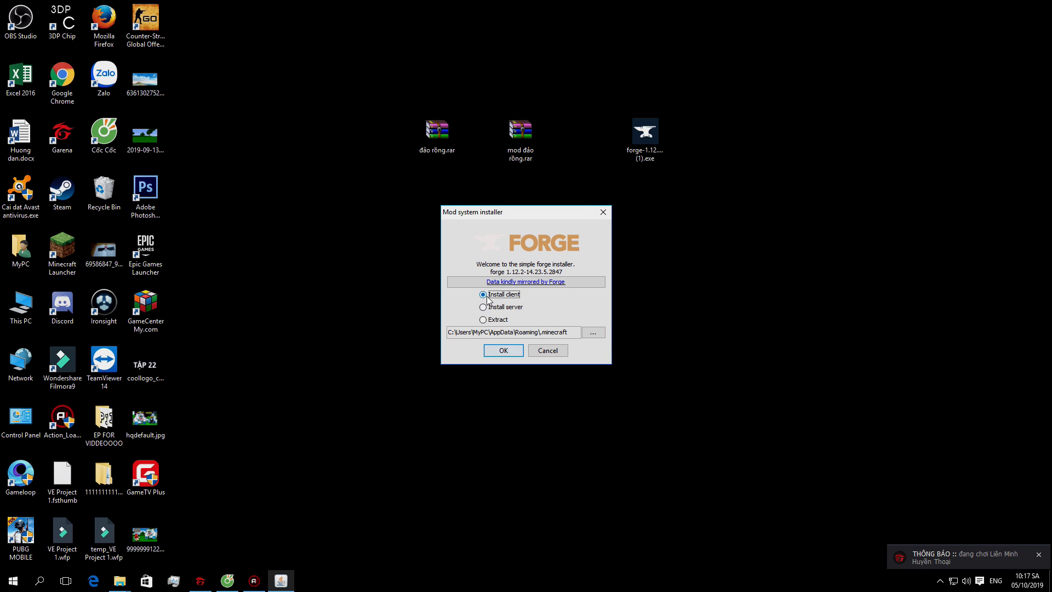
{"action": "left_click", "coordinate": [503, 351]}
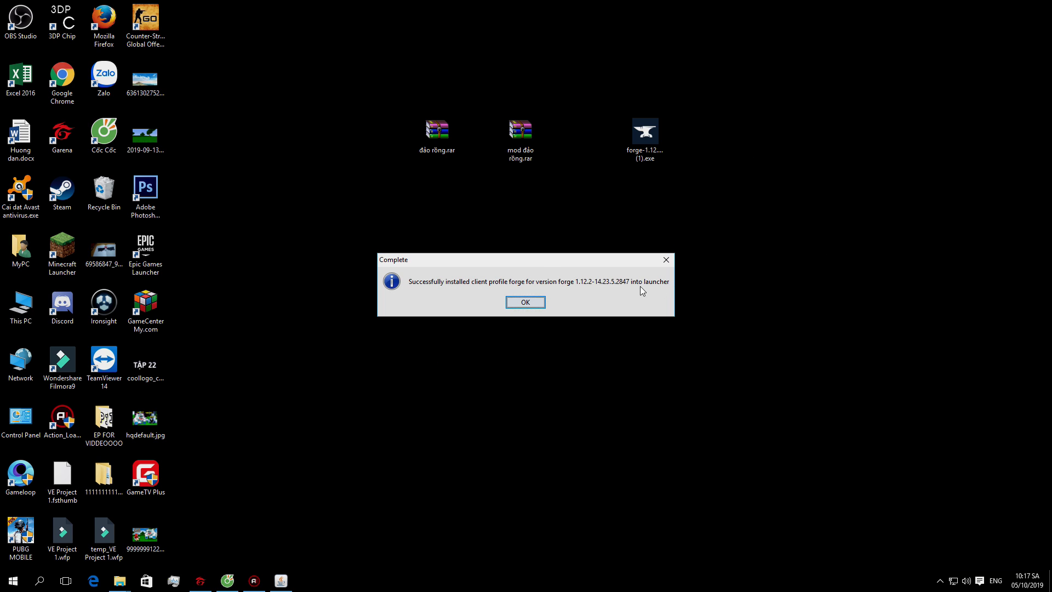
{"action": "left_click", "coordinate": [518, 304]}
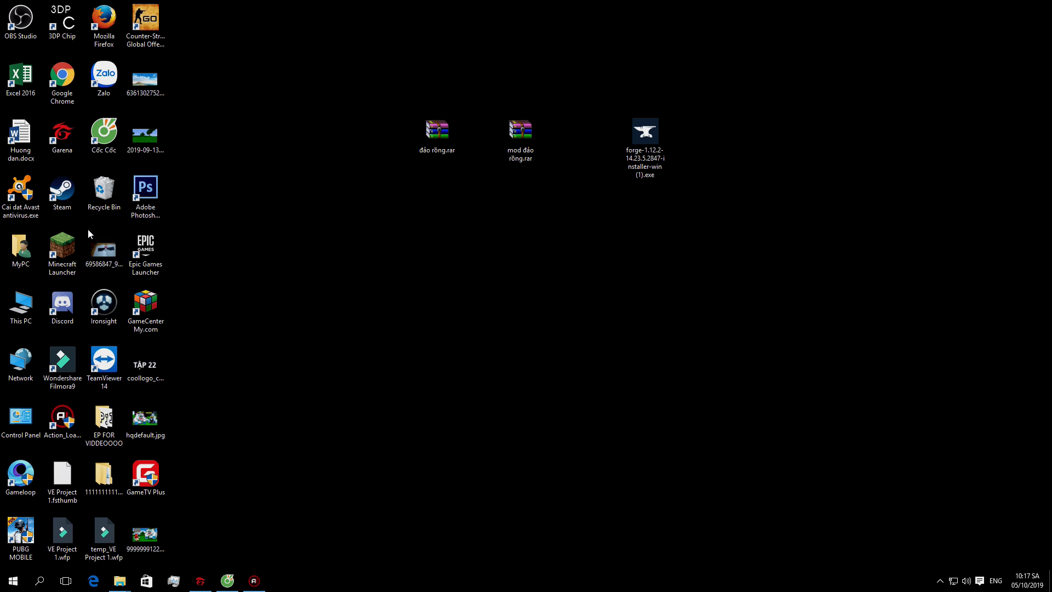
Create a new installation in Minecraft Launcher using version release 1.12.2-forge1.12.2-14.23.5.2847
{"action": "double_click", "coordinate": [62, 249]}
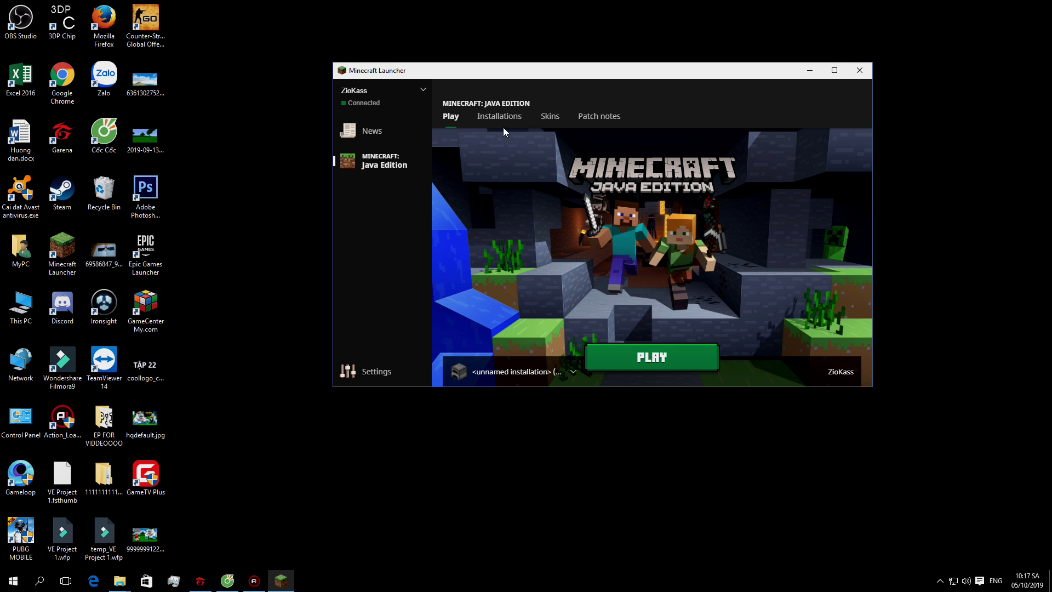
{"action": "left_click", "coordinate": [497, 118]}
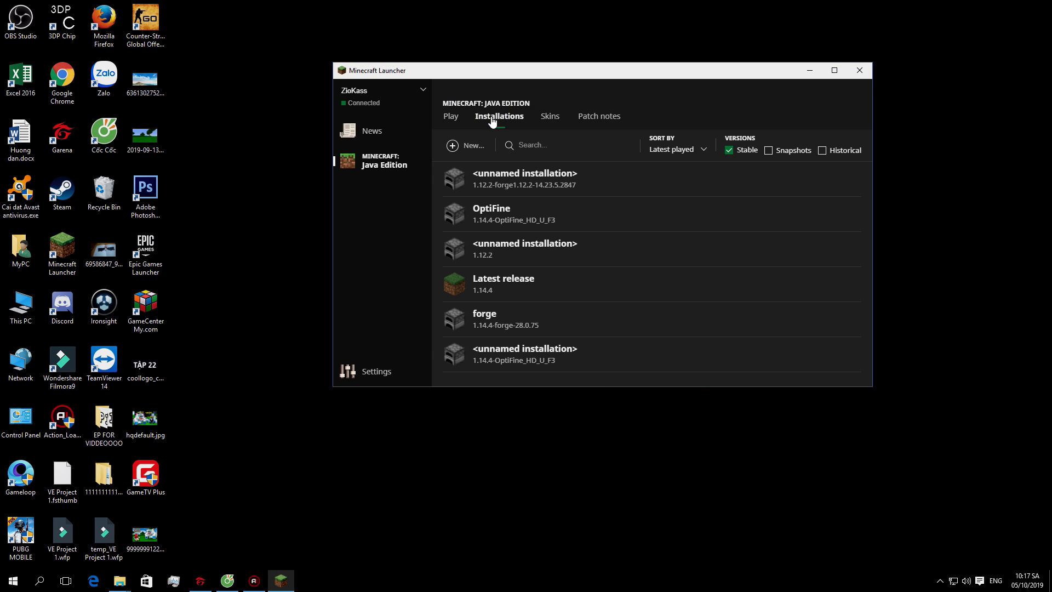
{"action": "left_click", "coordinate": [472, 145]}
{"action": "left_click", "coordinate": [669, 219]}
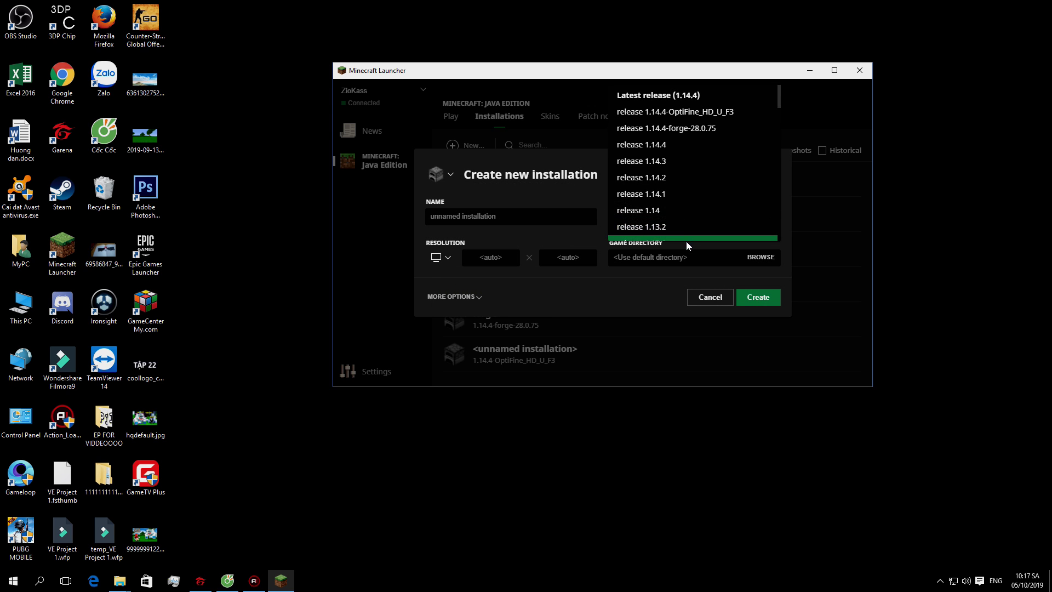
{"action": "scroll", "coordinate": [682, 176], "scroll_direction": "down", "scroll_amount": 15}
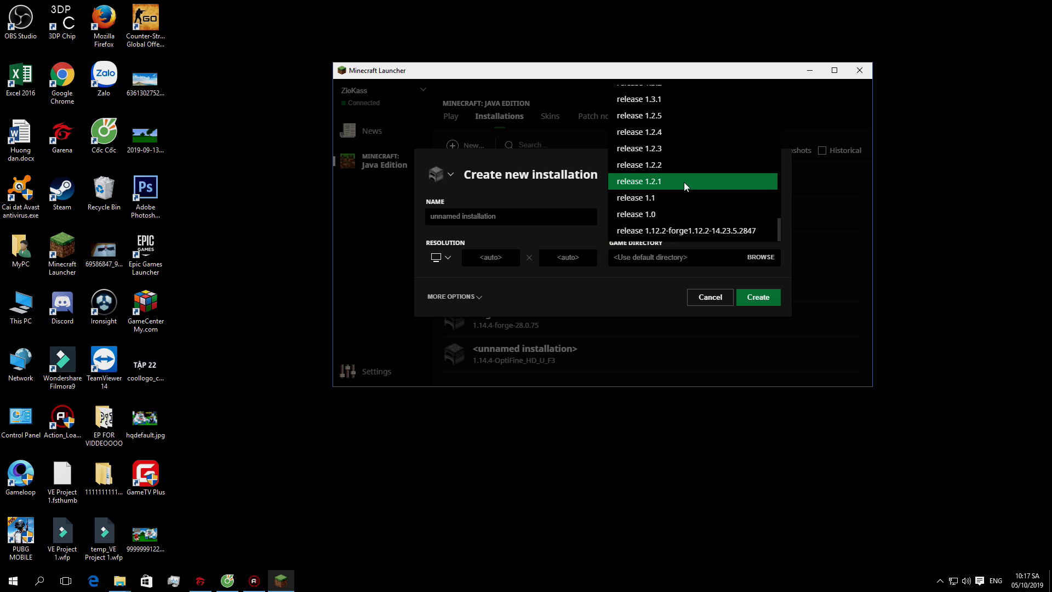
{"action": "left_click", "coordinate": [687, 231]}
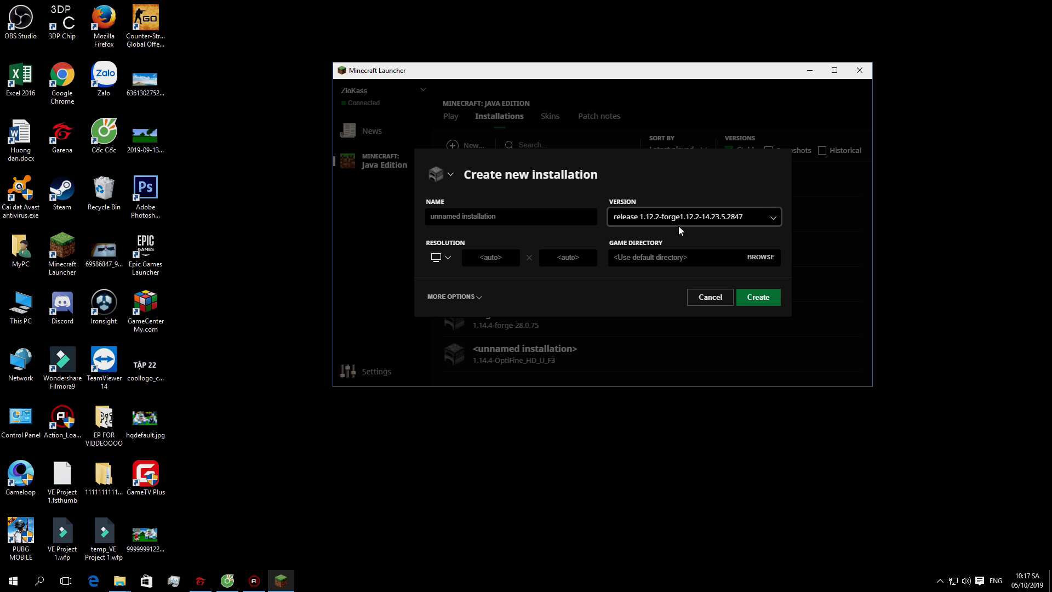
{"action": "left_click", "coordinate": [750, 298]}
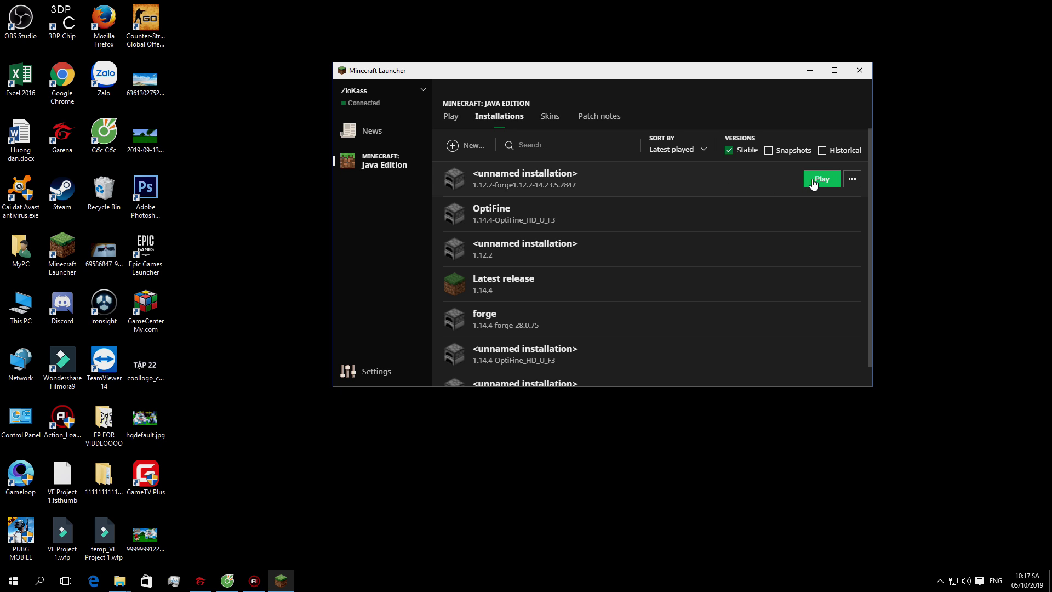
Launch the 1.12.2-forge1.12.2-14.23.5.2847 installation, switch the game to windowed mode, and decline the Xaero's Minimap update
{"action": "left_click", "coordinate": [807, 184]}
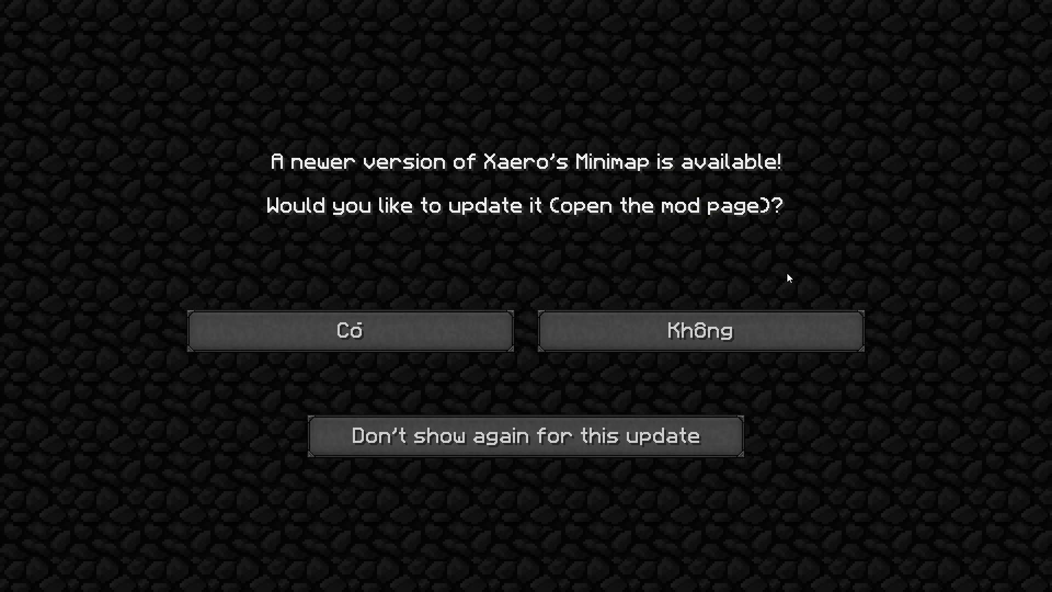
{"action": "key", "text": "F11"}
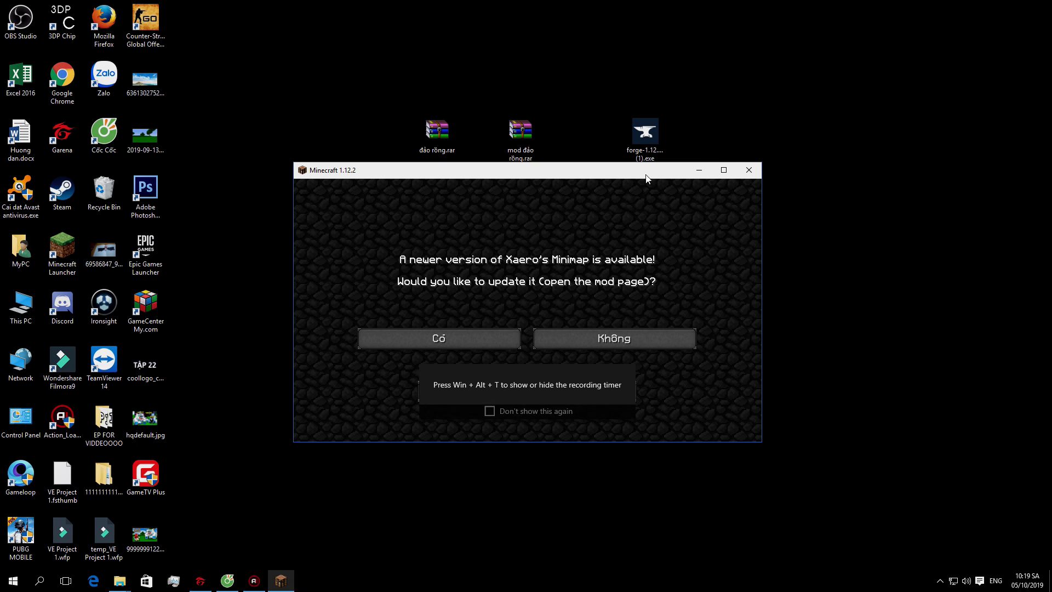
{"action": "left_click_drag", "start_coordinate": [648, 171], "coordinate": [653, 99]}
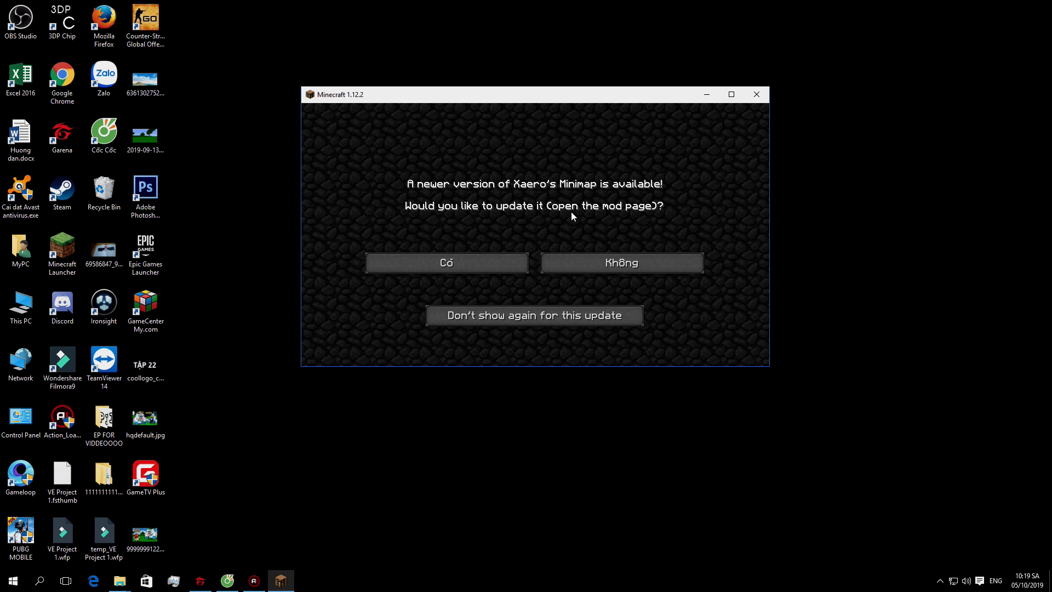
{"action": "left_click", "coordinate": [617, 263]}
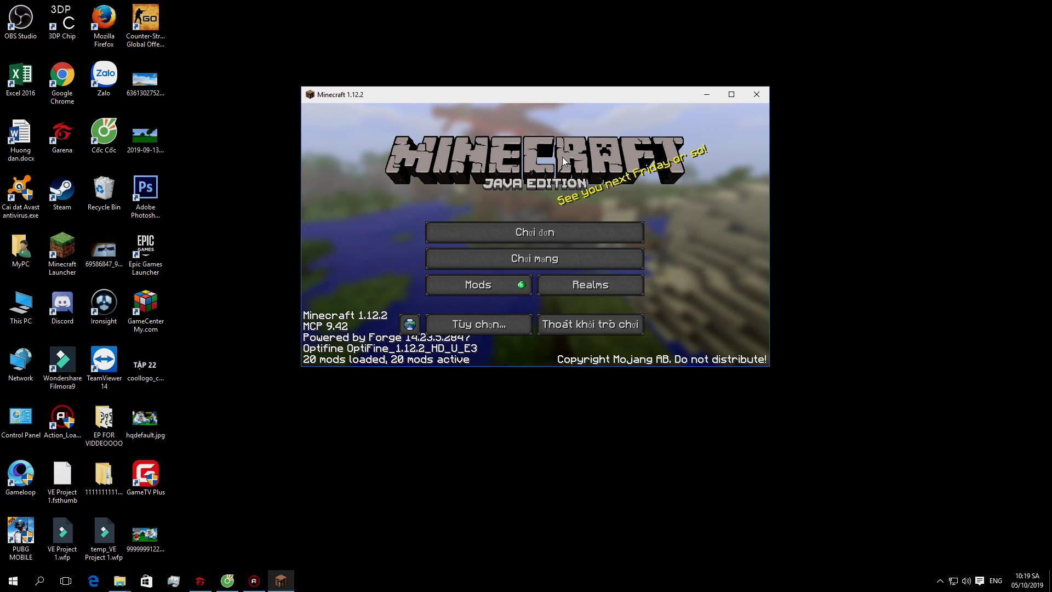
Look for the ĐẢO RỒNG world in the single-player world list and return to the main menu
{"action": "left_click", "coordinate": [543, 233]}
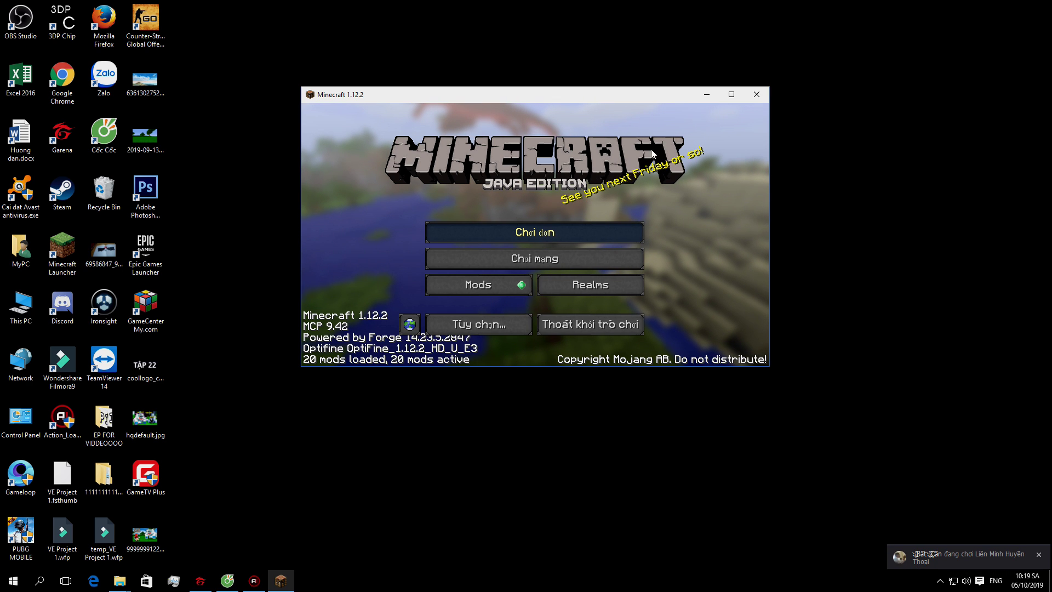
{"action": "left_click", "coordinate": [478, 162]}
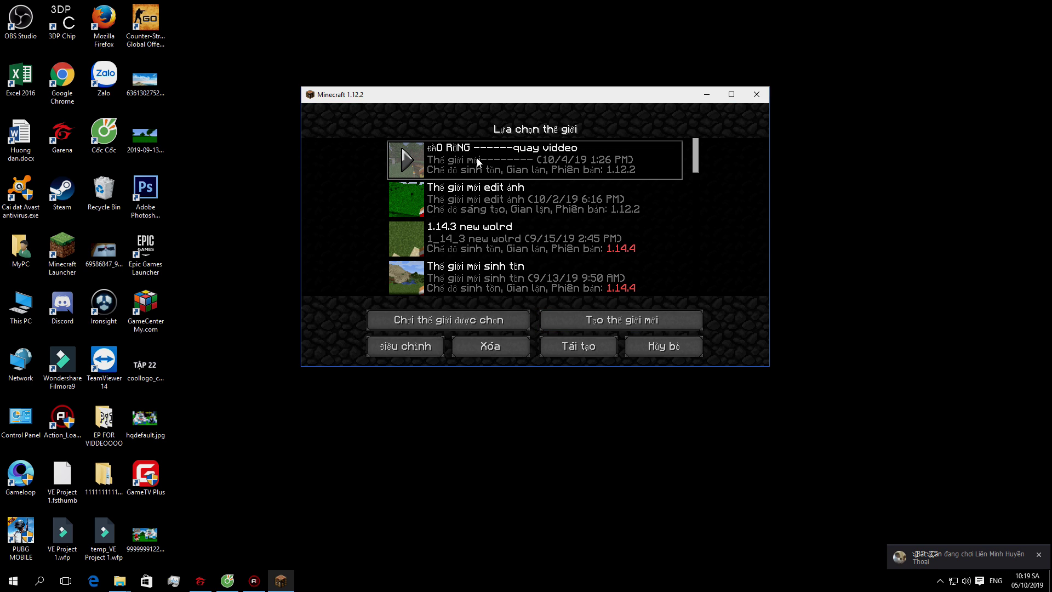
{"action": "left_click", "coordinate": [568, 204]}
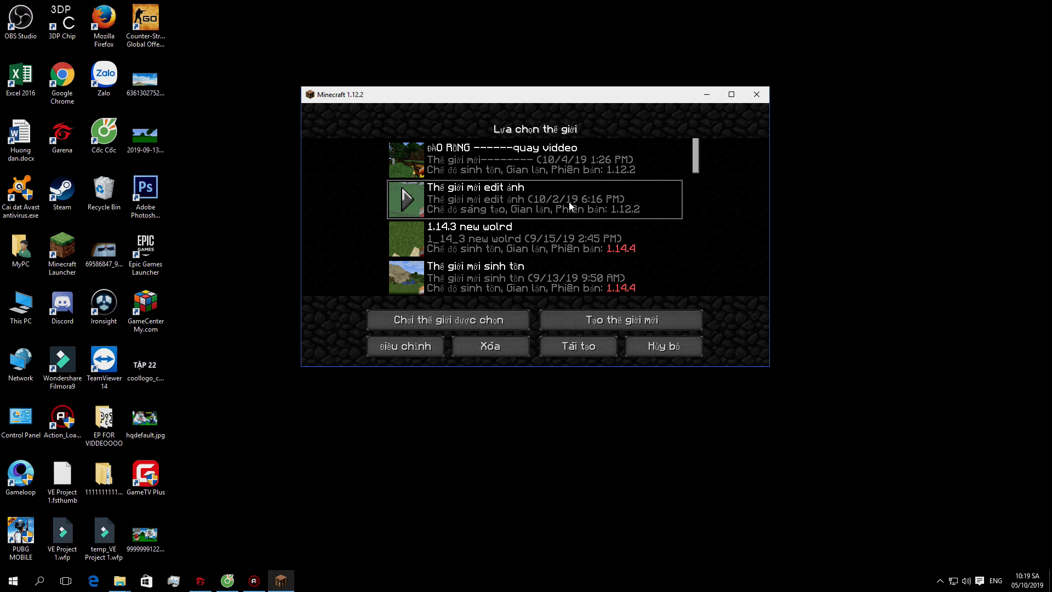
{"action": "mouse_move", "coordinate": [696, 153]}
{"action": "left_mouse_down"}
{"action": "mouse_move", "coordinate": [696, 292]}
{"action": "mouse_move", "coordinate": [699, 145]}
{"action": "left_mouse_up"}
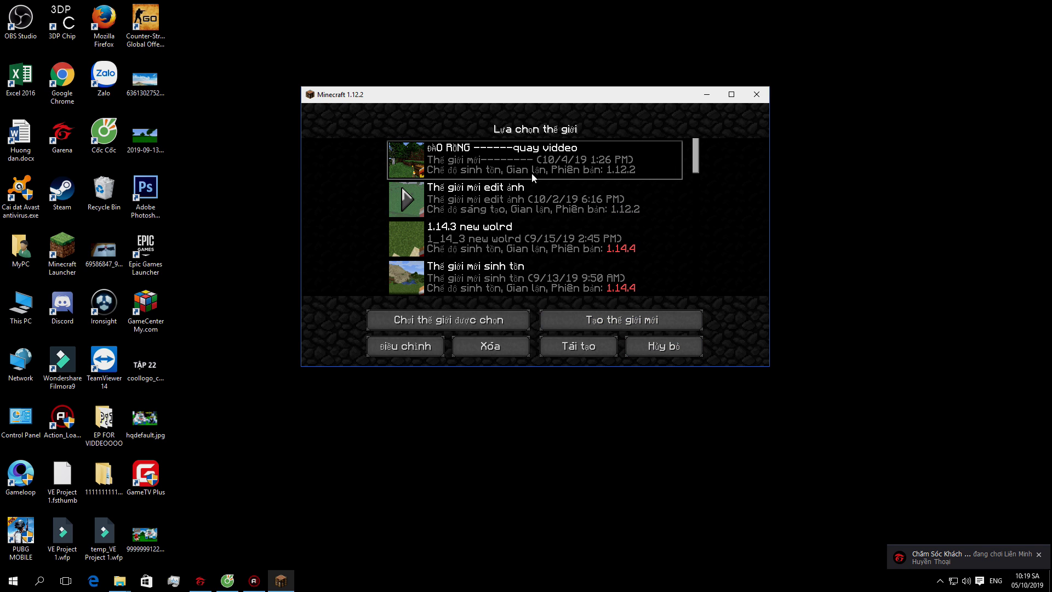
{"action": "left_click", "coordinate": [662, 346]}
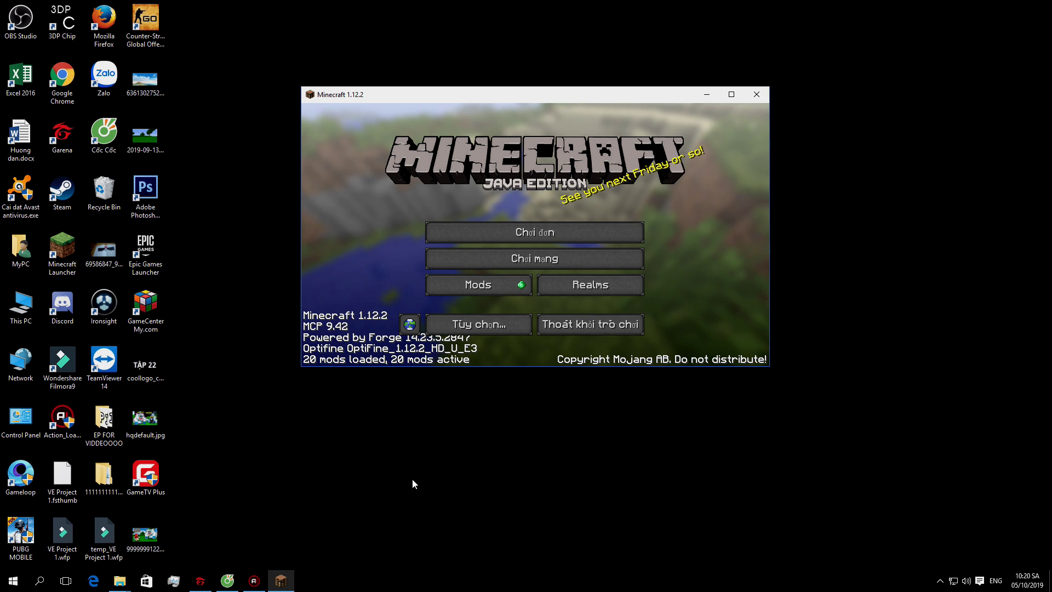
Switch to the Cốc Cốc browser and look through the Ziokass Facebook page, including its posts and the account notifications
{"action": "left_click", "coordinate": [228, 581]}
{"action": "scroll", "coordinate": [685, 116], "scroll_direction": "down", "scroll_amount": 5}
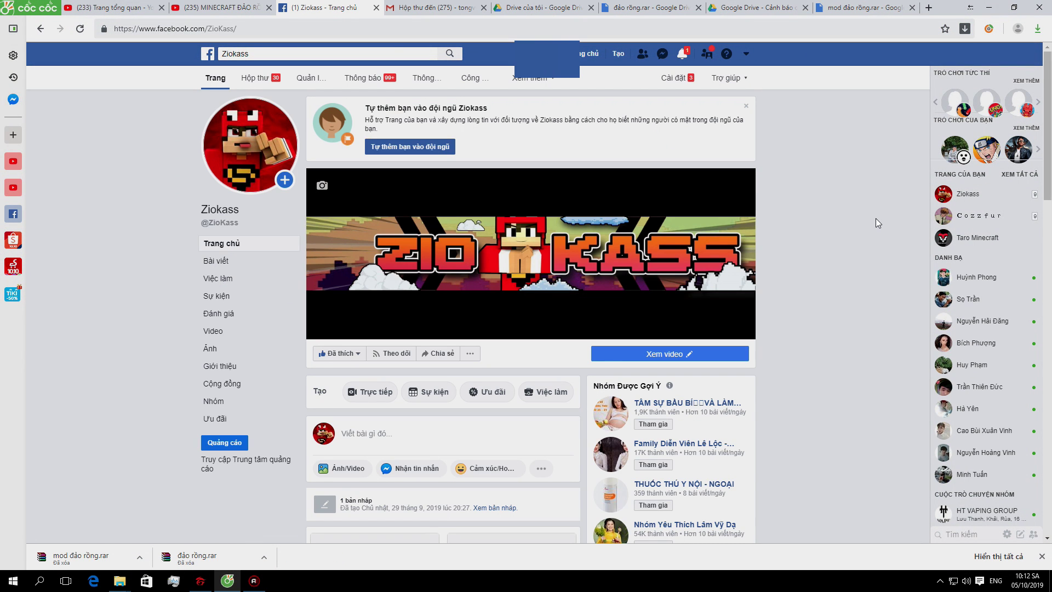
{"action": "scroll", "coordinate": [866, 213], "scroll_direction": "down", "scroll_amount": 1}
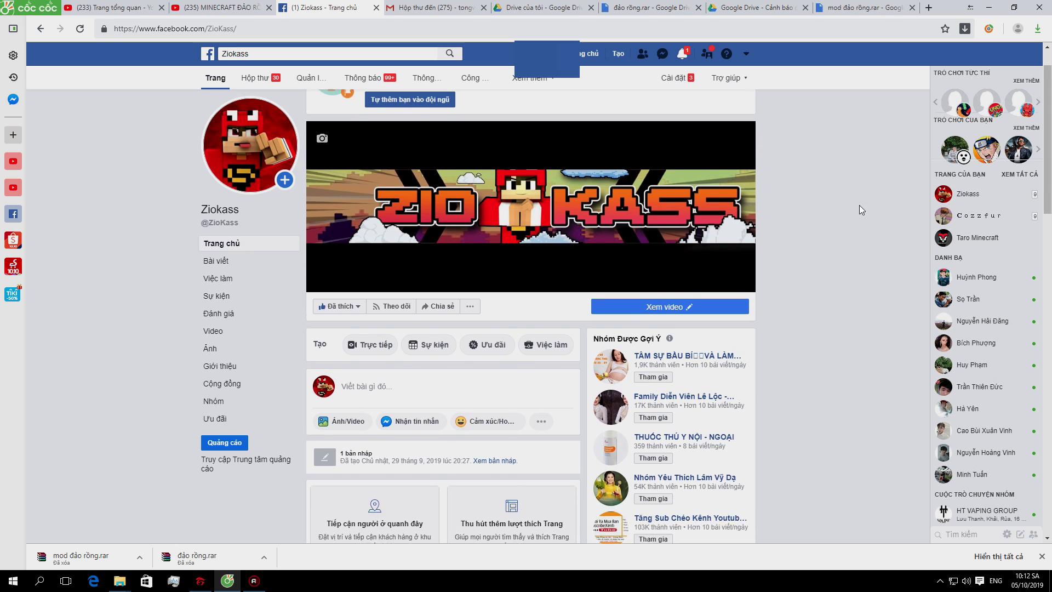
{"action": "scroll", "coordinate": [658, 137], "scroll_direction": "up", "scroll_amount": 1}
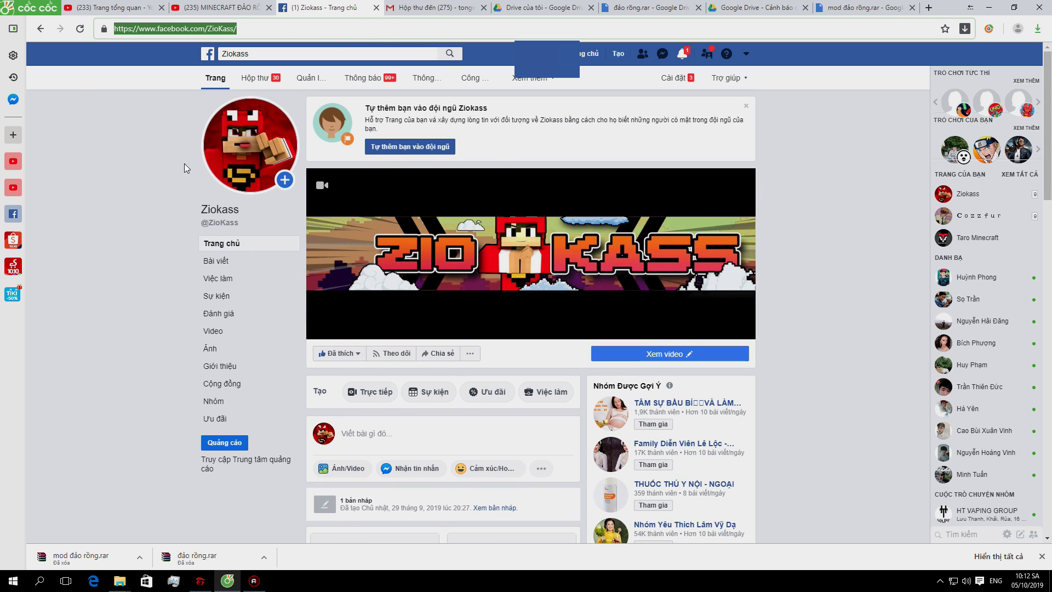
{"action": "scroll", "coordinate": [536, 284], "scroll_direction": "down", "scroll_amount": 5}
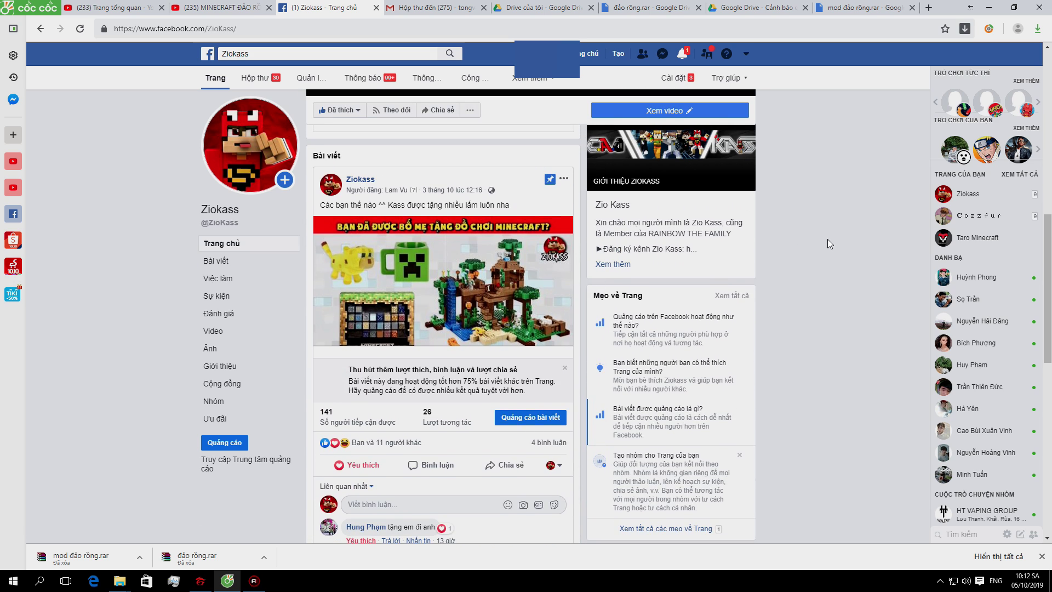
{"action": "scroll", "coordinate": [827, 239], "scroll_direction": "down", "scroll_amount": 3}
{"action": "left_click", "coordinate": [682, 53]}
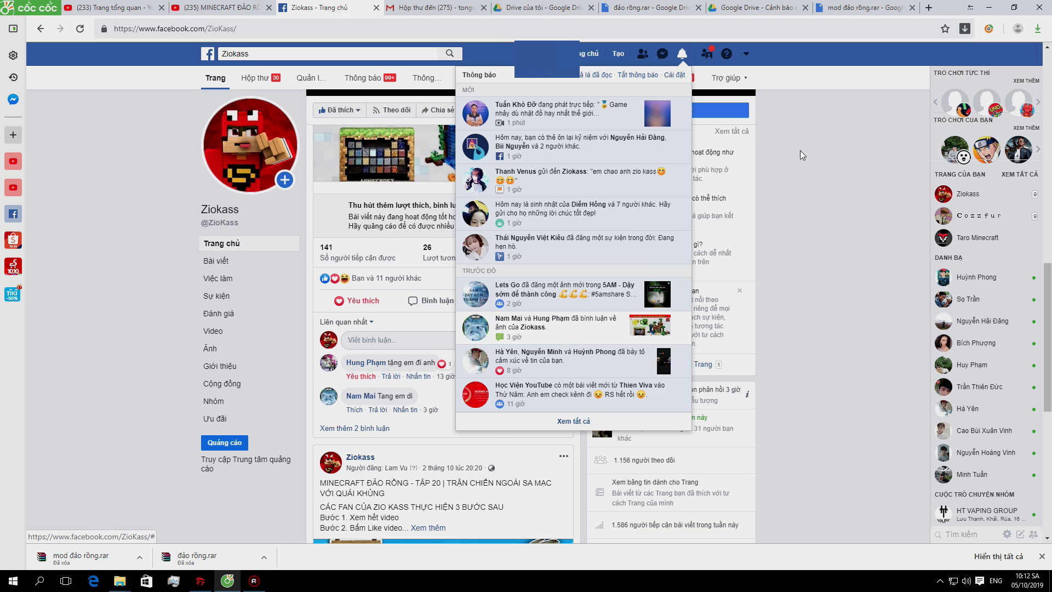
{"action": "left_click", "coordinate": [800, 150]}
{"action": "scroll", "coordinate": [584, 193], "scroll_direction": "down", "scroll_amount": 3}
{"action": "scroll", "coordinate": [584, 194], "scroll_direction": "up", "scroll_amount": 7}
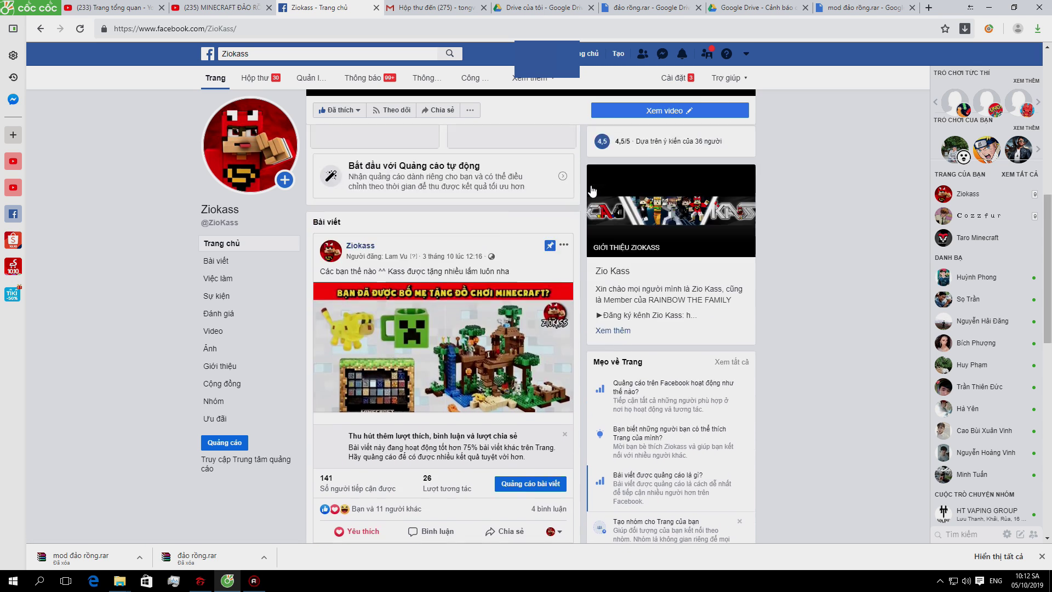
{"action": "scroll", "coordinate": [592, 191], "scroll_direction": "up", "scroll_amount": 5}
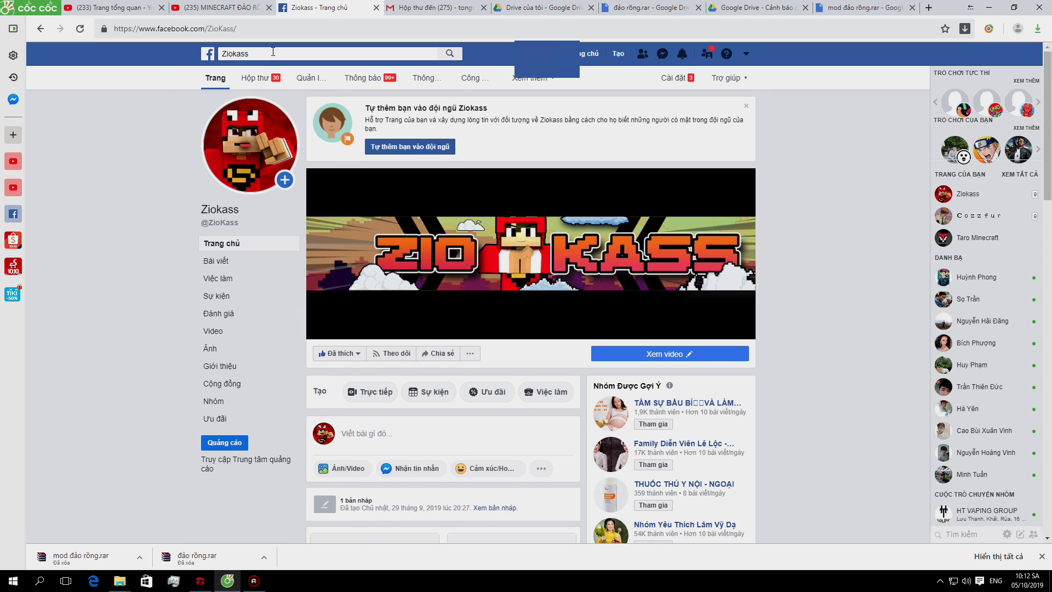
{"action": "left_click", "coordinate": [273, 52]}
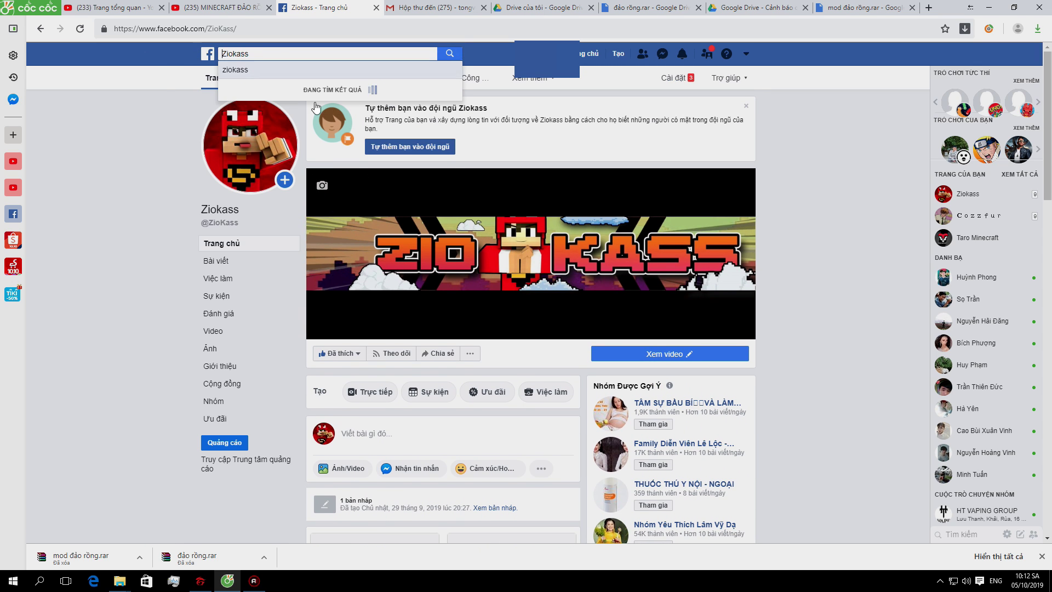
{"action": "left_click", "coordinate": [168, 128]}
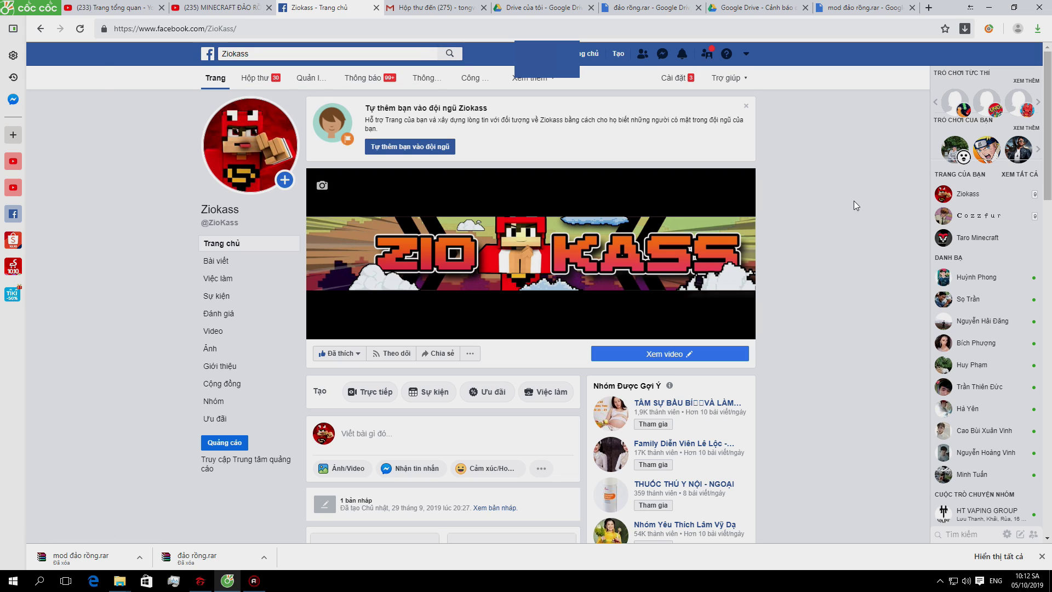